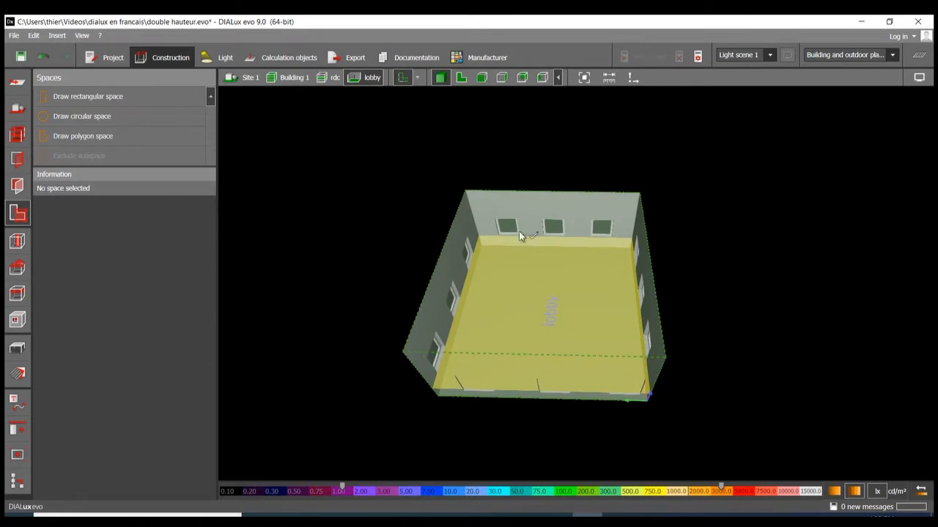
left_click_drag(520, 234, 543, 253)
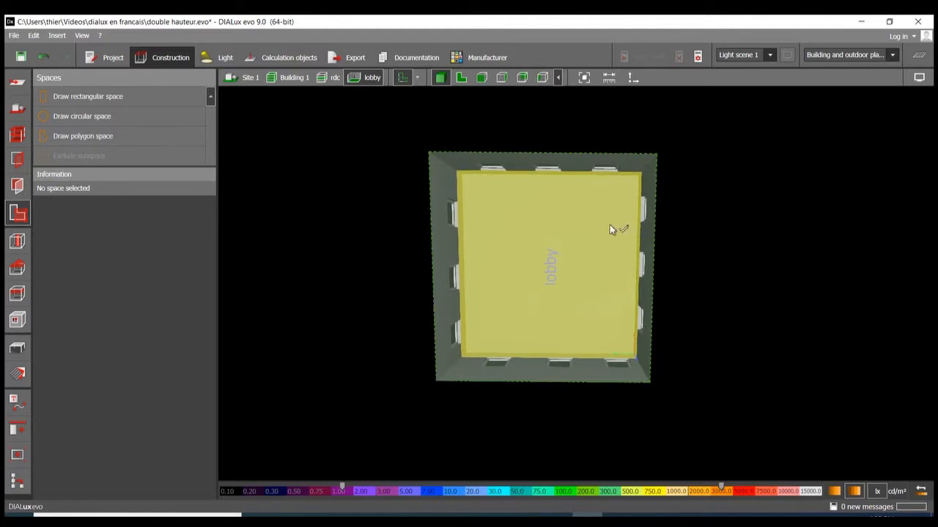
scroll(577, 214, "down", 2)
scroll(592, 201, "up", 5)
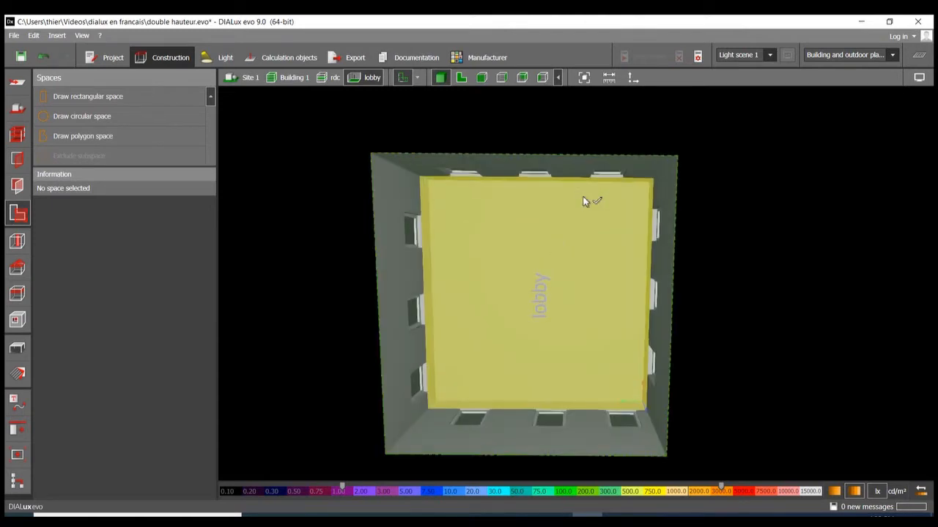
mouse_move(542, 217)
right_mouse_down()
mouse_move(542, 208)
mouse_move(523, 215)
right_mouse_up()
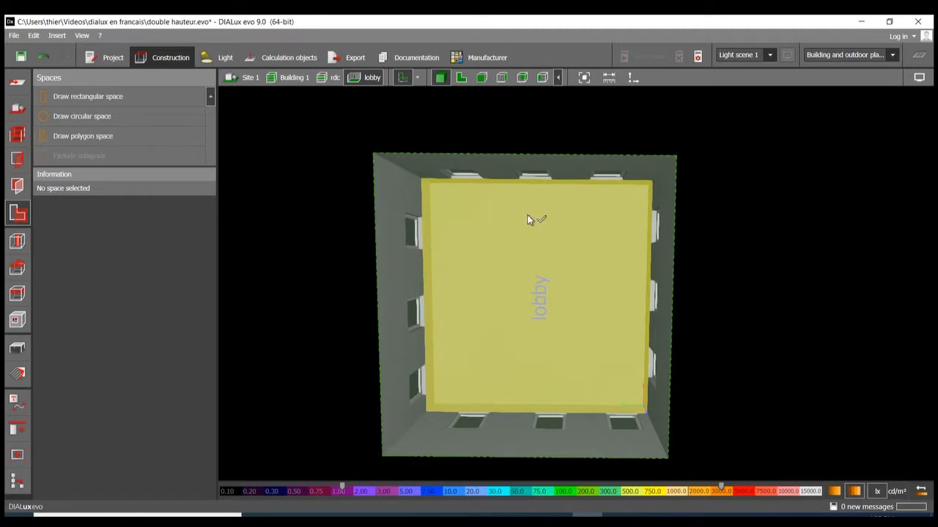
scroll(526, 219, "down", 2)
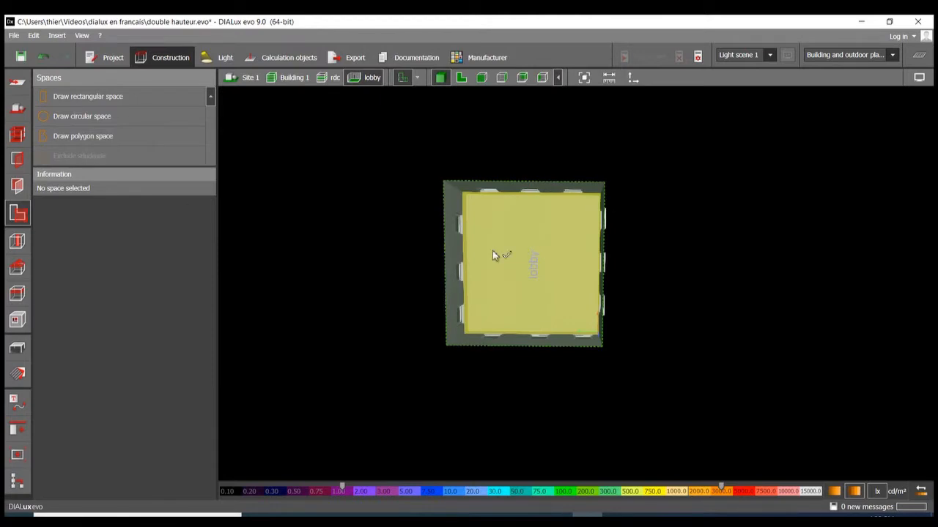
right_click_drag(396, 257, 587, 291)
scroll(515, 270, "up", 5)
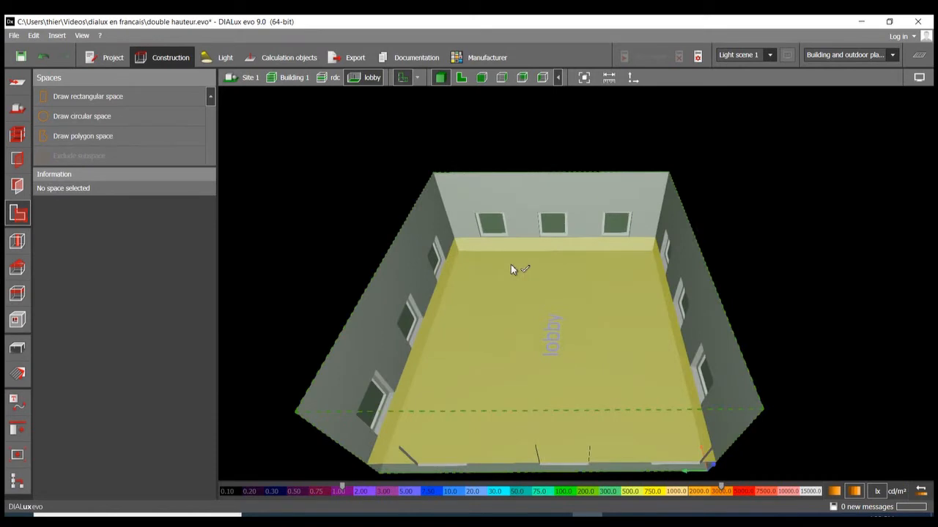
Insert a suspended ceiling into the lobby and set its distance of shell floor to 3.7 m
left_click(17, 293)
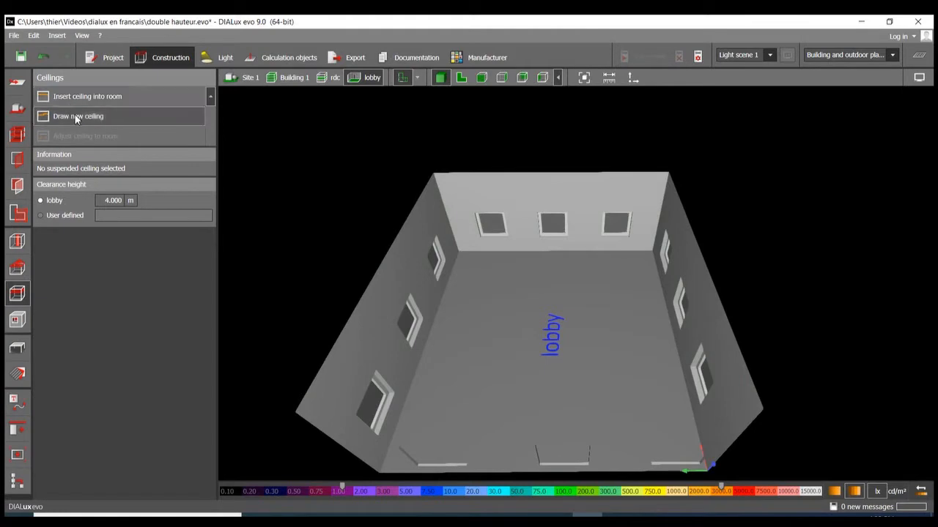
left_click(92, 97)
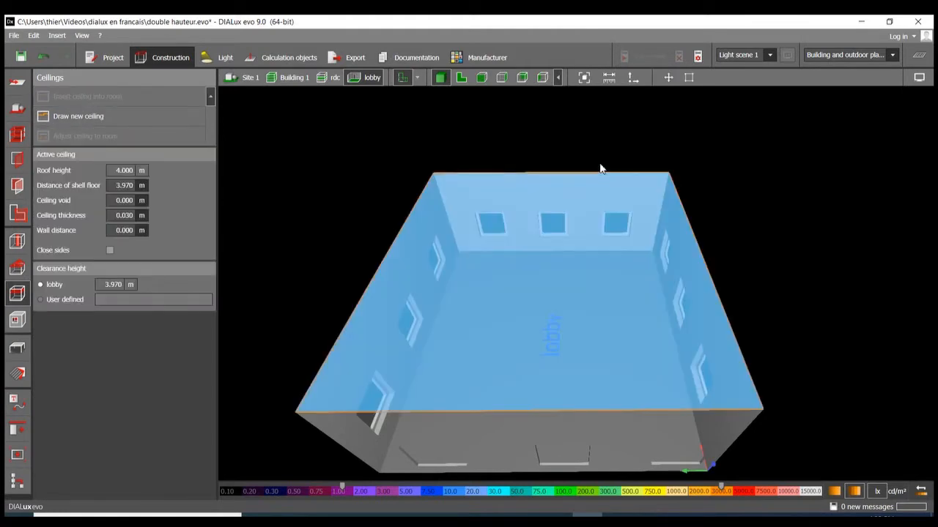
middle_click_drag(600, 168, 619, 114)
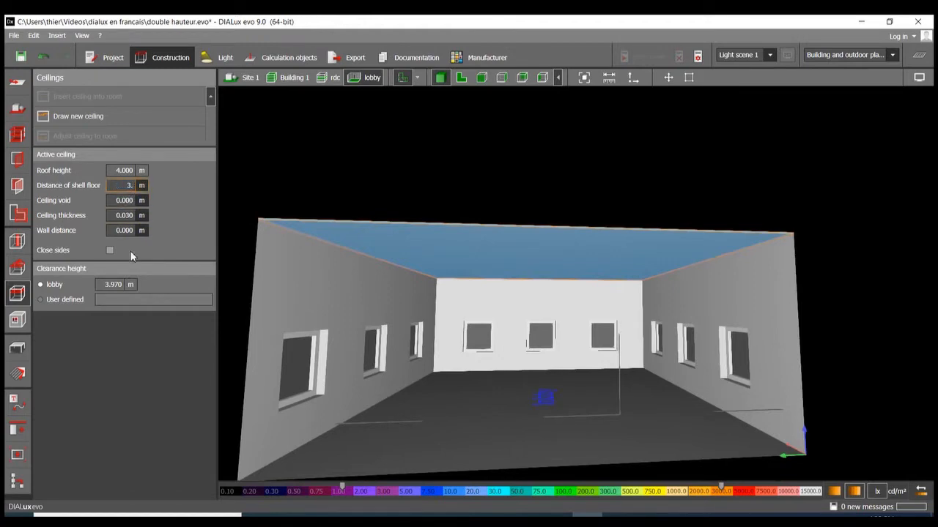
key("Return")
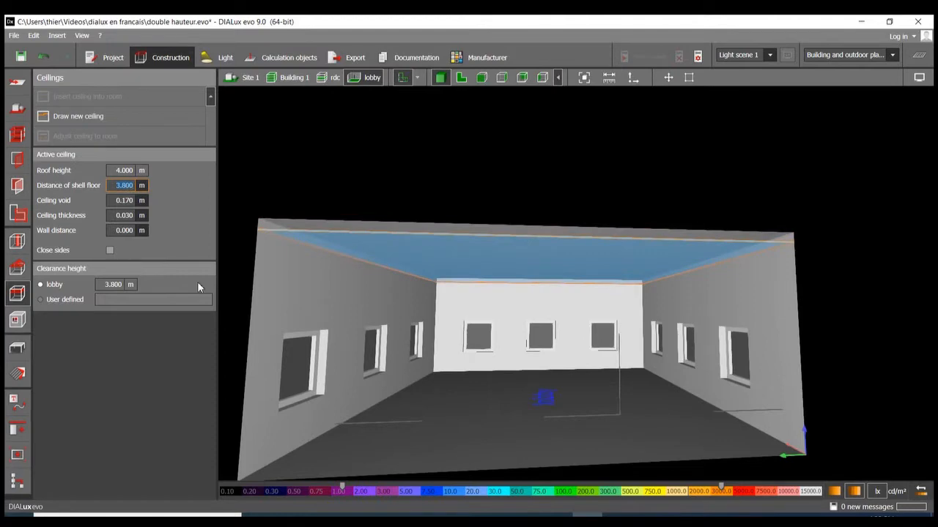
type("3.7")
key("Return")
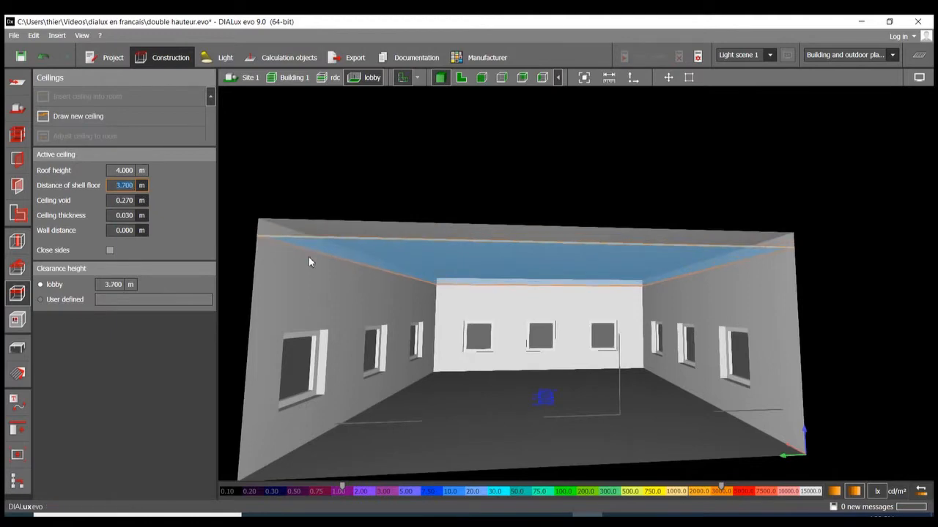
Close the ceiling's sides, with a wall distance of 0.2 m and a side offset of 0.2 m
left_click(111, 251)
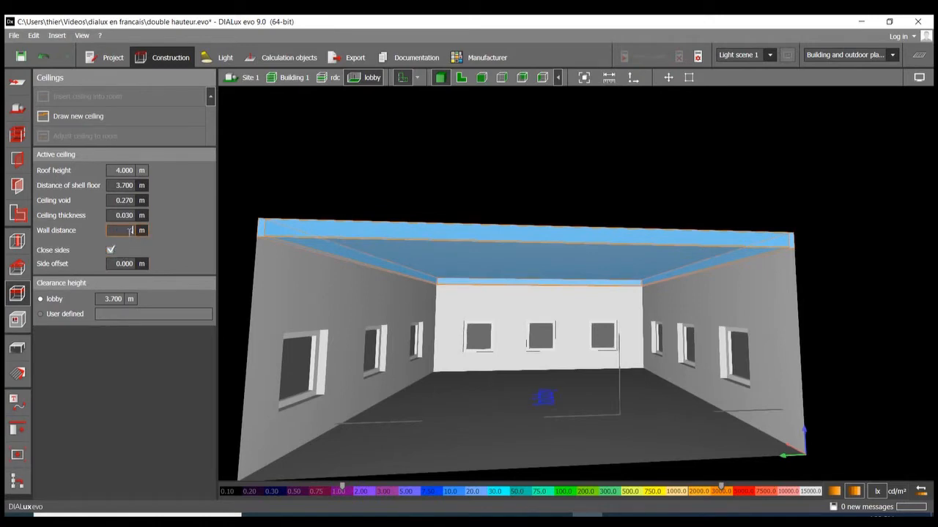
key("Return")
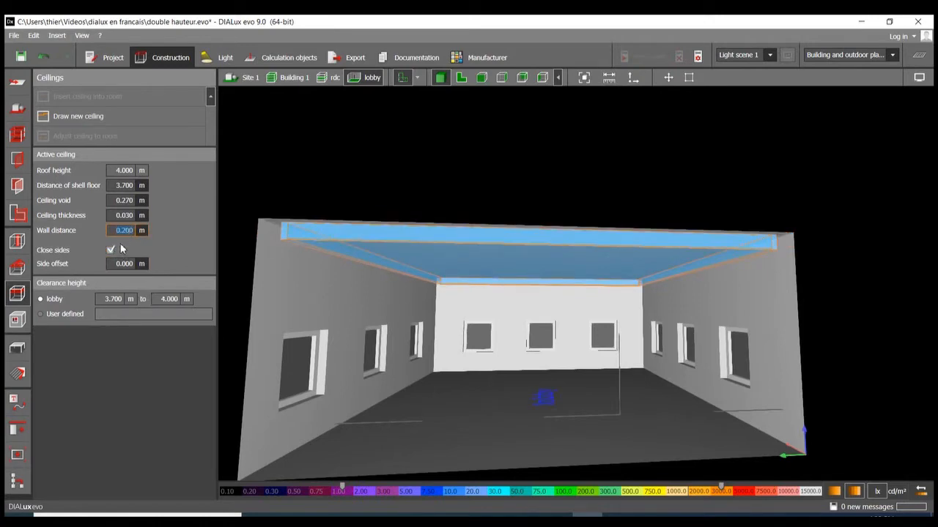
left_click(123, 264)
key("Return")
middle_click_drag(655, 270, 657, 292)
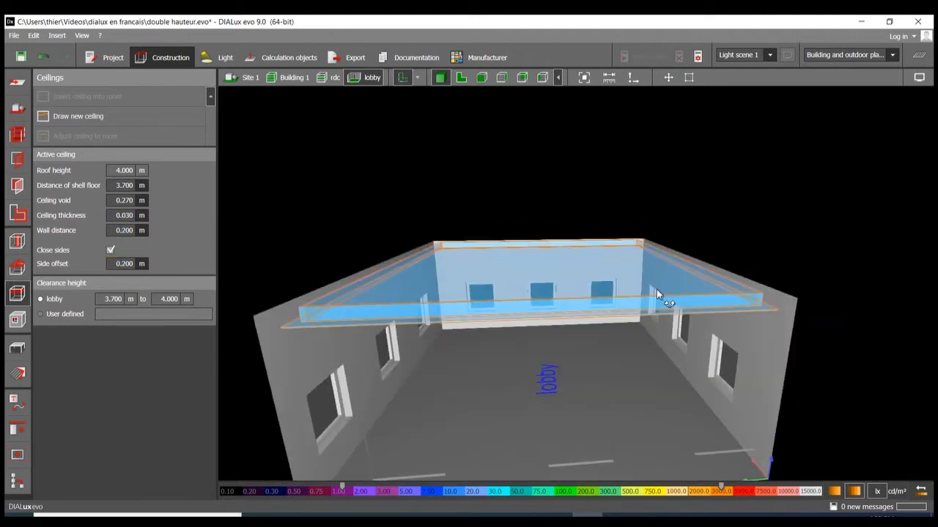
middle_click_drag(752, 302, 630, 299)
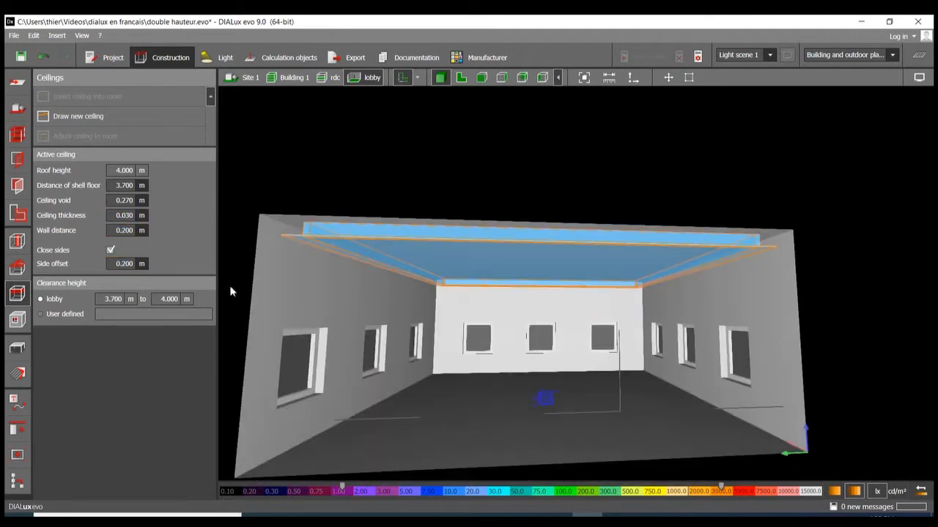
Turn off the closed sides of the suspended ceiling
left_click(128, 265)
left_click(110, 251)
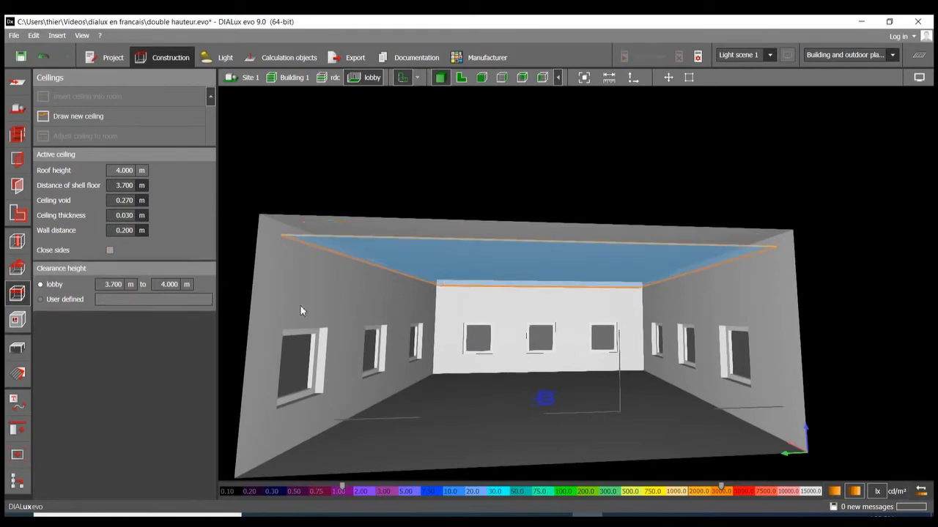
middle_click_drag(300, 307, 363, 364)
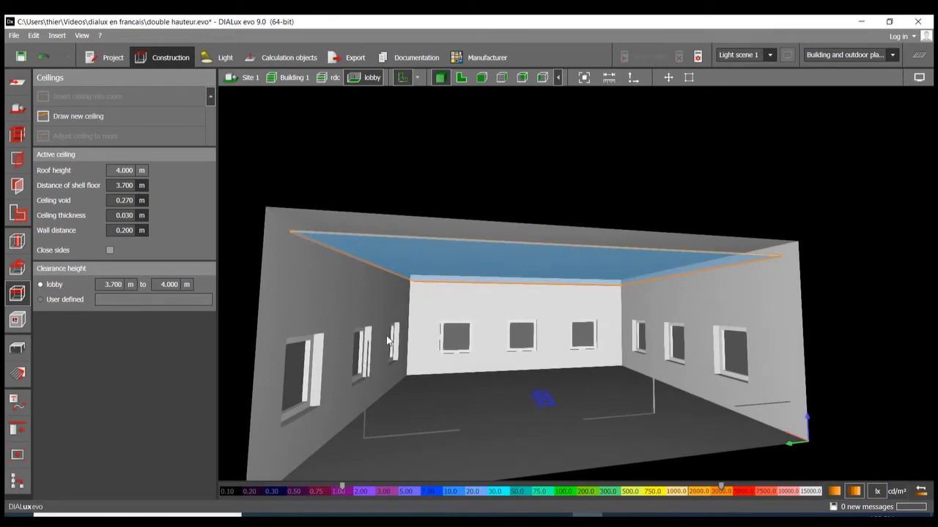
Show the lobby in plan and start editing the suspended ceiling's contour
left_click(462, 79)
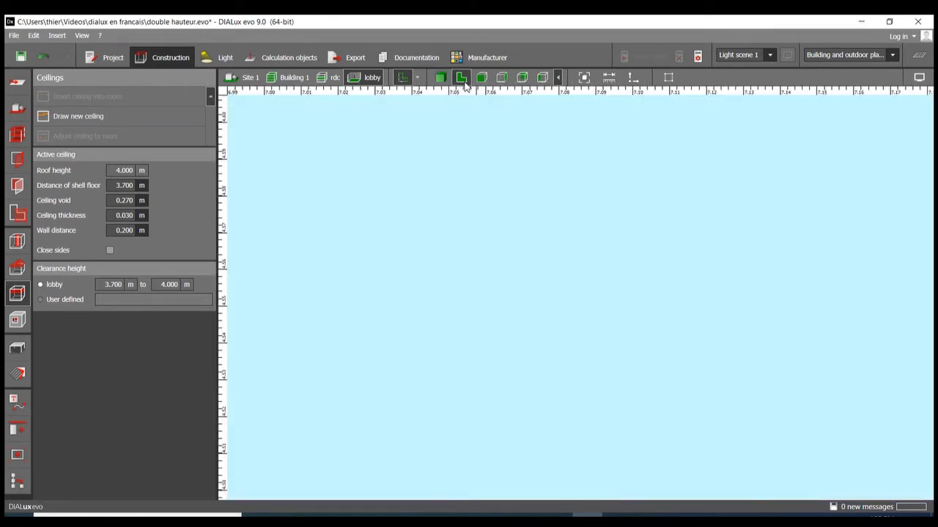
scroll(542, 213, "down", 10)
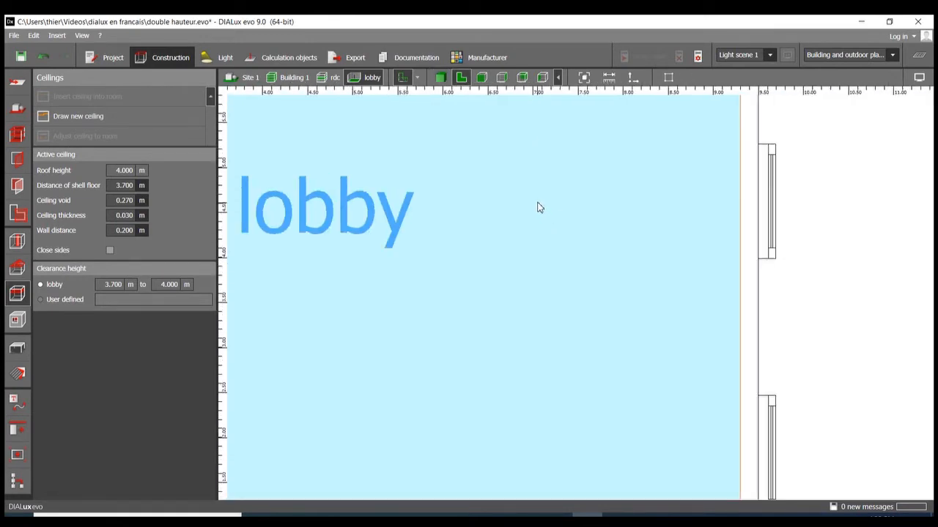
scroll(454, 132, "up", 3)
middle_click_drag(448, 120, 473, 168)
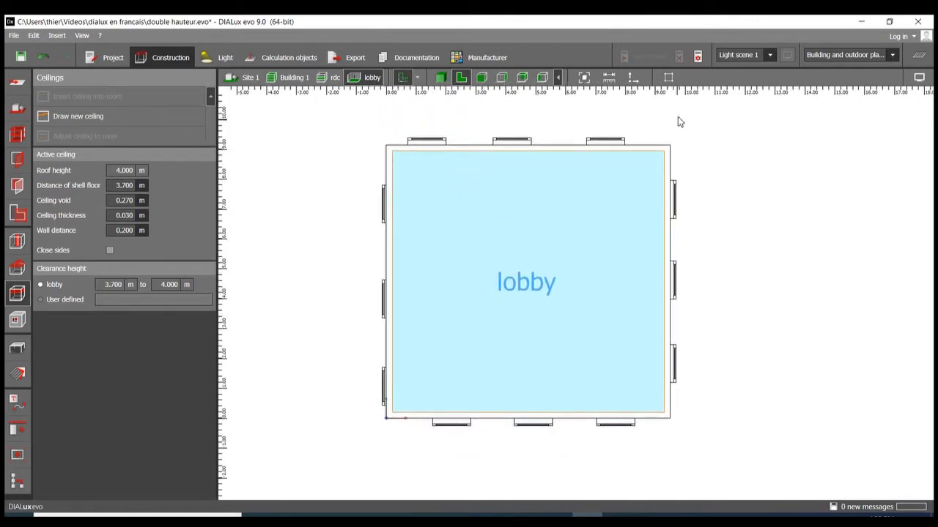
left_click(667, 77)
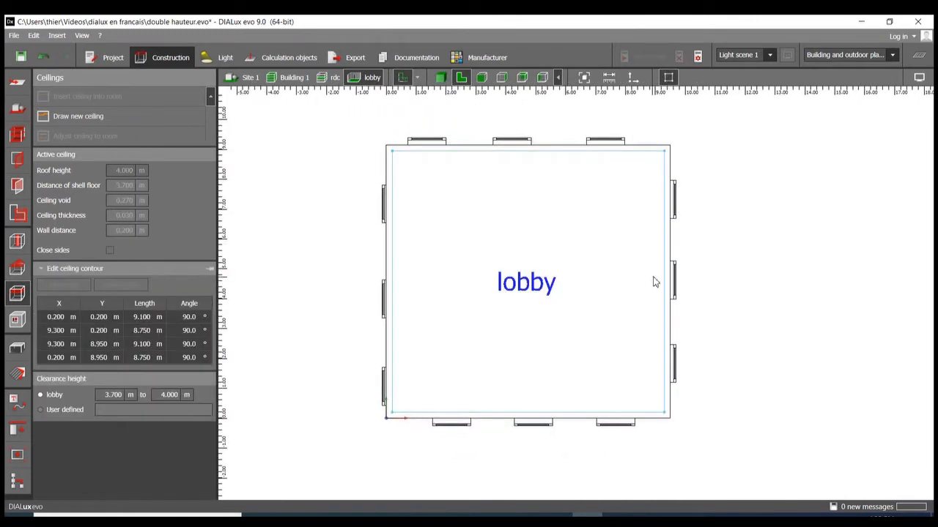
Add two contour points near the middle of the ceiling's east edge, at about Y 4.59 m and Y 4.83 m
scroll(654, 280, "up", 6)
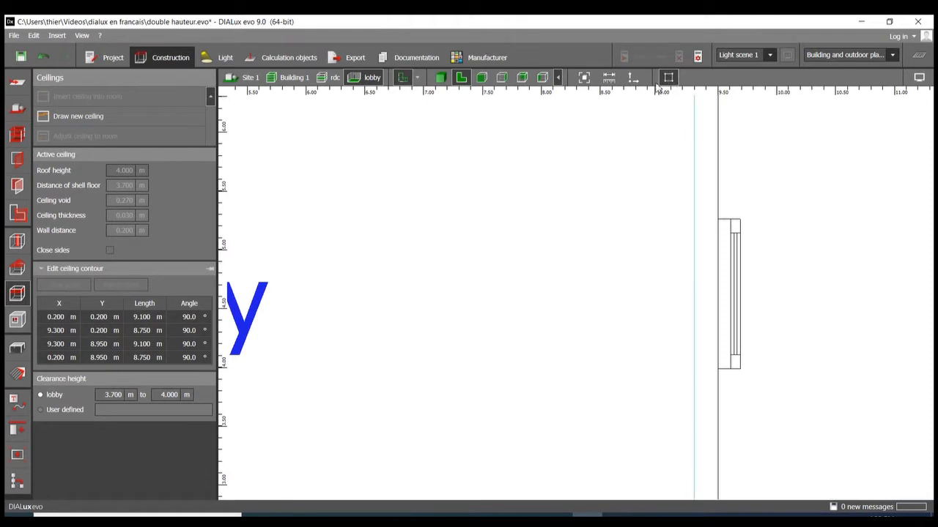
right_click(694, 294)
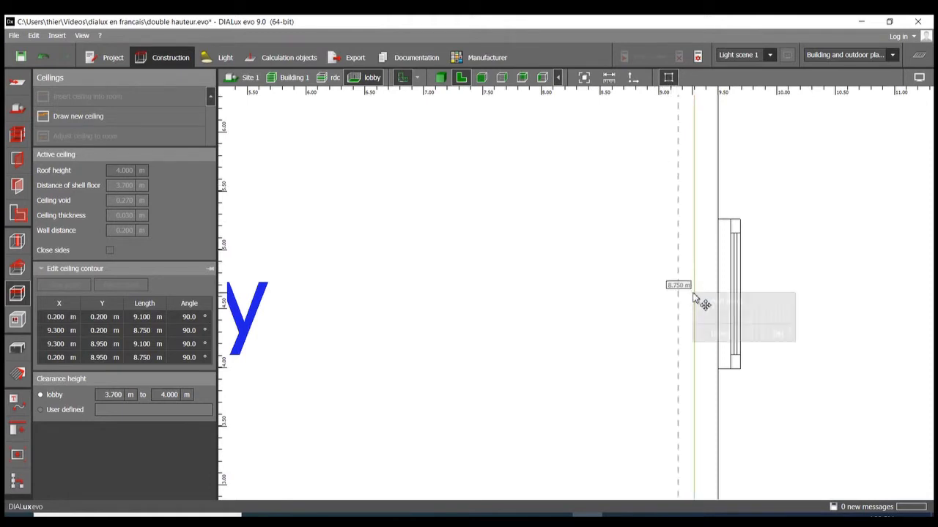
left_click(701, 302)
left_click_drag(700, 296, 704, 305)
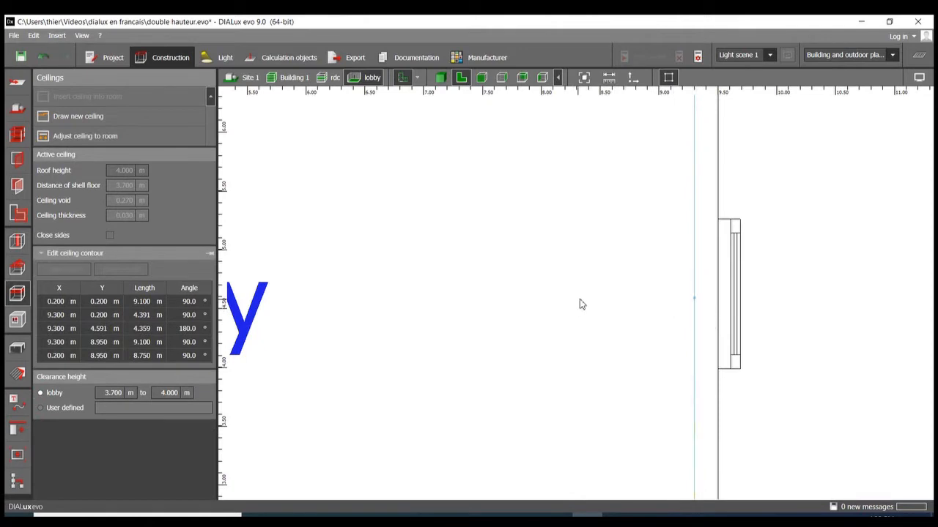
right_click(702, 269)
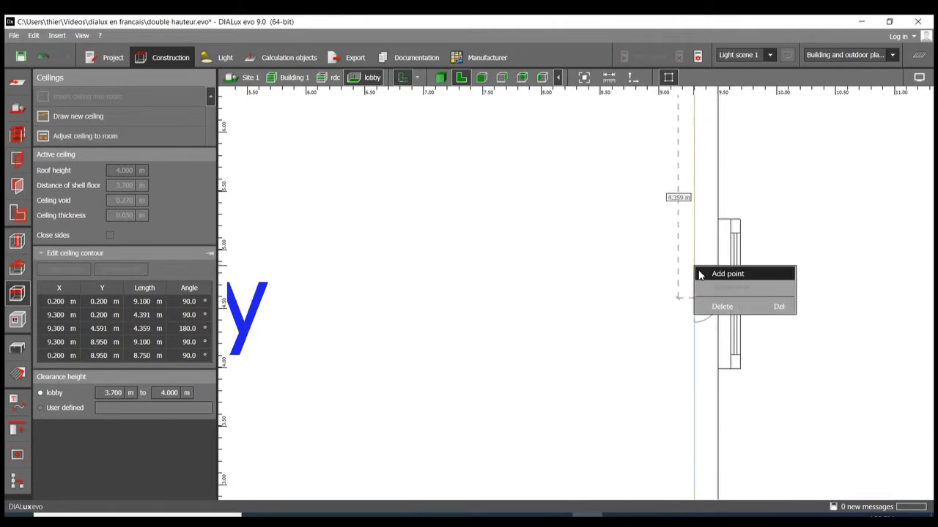
left_click(709, 272)
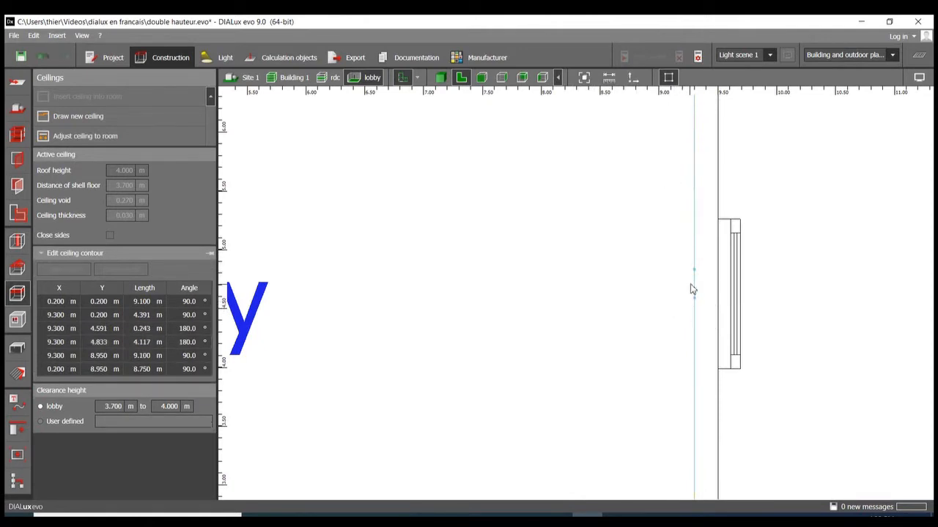
Add a contour point between the two new ones and pull it inward to about X 2.05 m, Y 4.83 m
right_click(694, 284)
left_click(700, 290)
left_click_drag(700, 290, 463, 294)
scroll(419, 258, "down", 5)
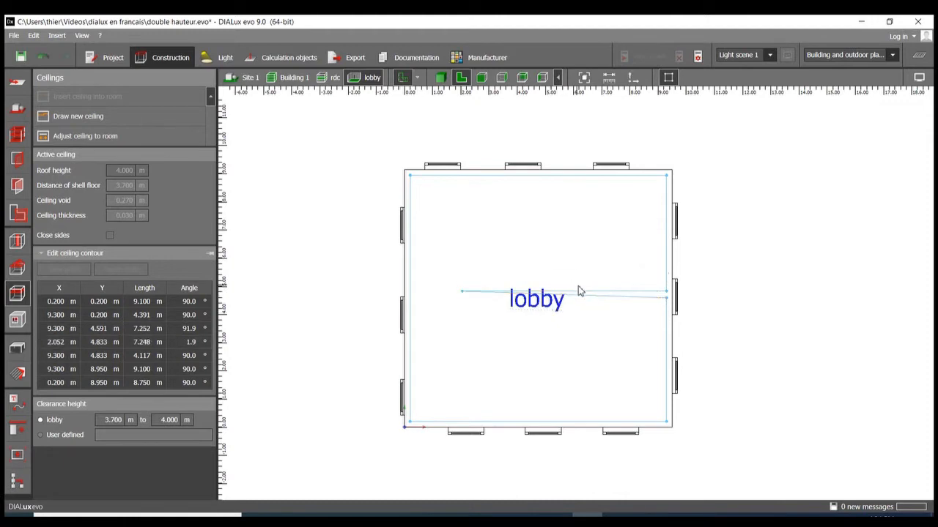
Shape the opening's upper side with two added points at about X 2.05 m and X 7.82 m, both at Y 7.97 m
right_click(579, 290)
left_click(591, 300)
left_click_drag(581, 291, 462, 203)
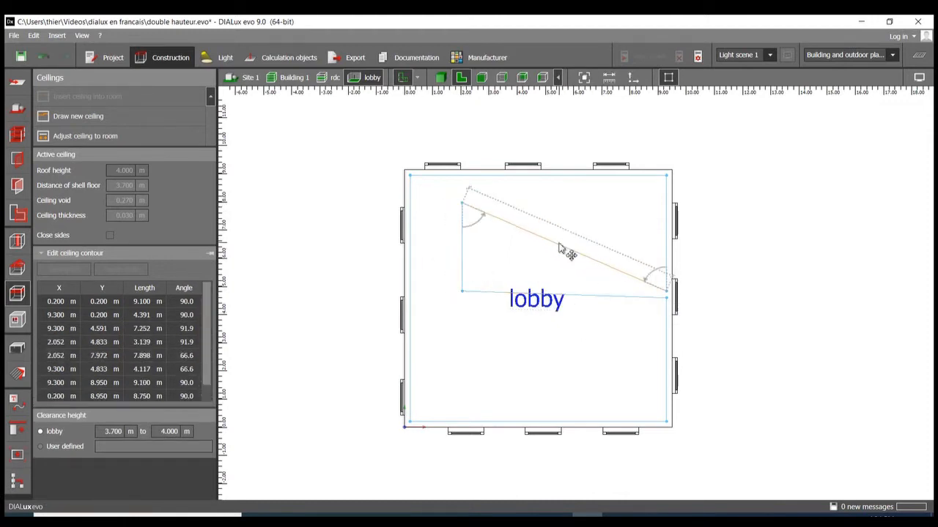
right_click(562, 244)
left_click(607, 249)
left_click_drag(561, 245, 625, 208)
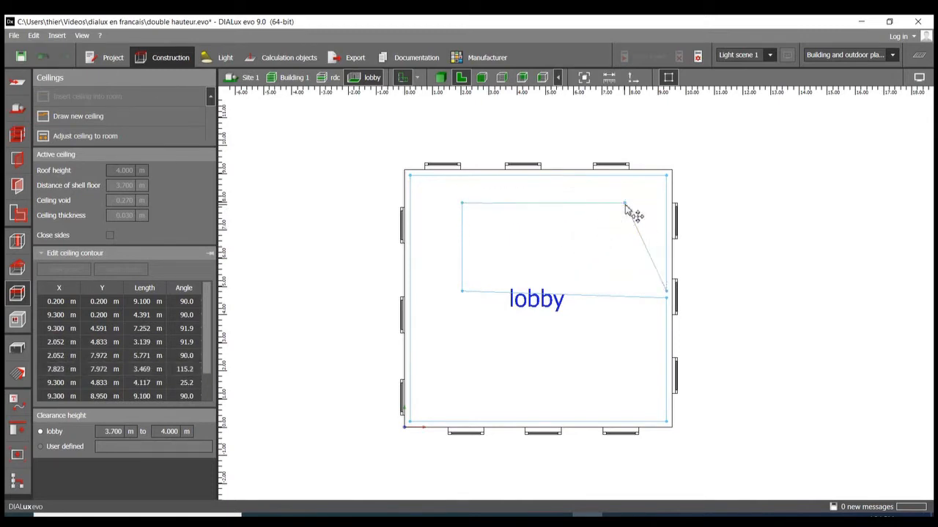
Add a point on the slanted edge and move it to about X 7.82 m, Y 4.83 m to square the opening
right_click(649, 253)
left_click(650, 252)
left_click_drag(649, 253, 630, 294)
Complete the opening's lower half by adding points at X 7.84 m, Y 4.59 and 1.39 m, and moving the inner corner to X 2.05 m, Y 1.39 m
right_click(601, 304)
left_click(607, 304)
left_click_drag(462, 292, 470, 394)
right_click(556, 346)
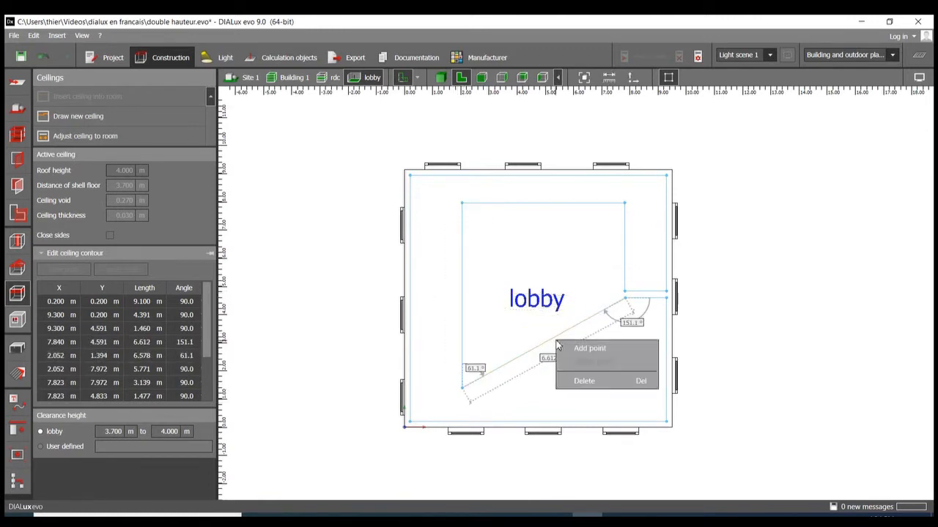
left_click(579, 348)
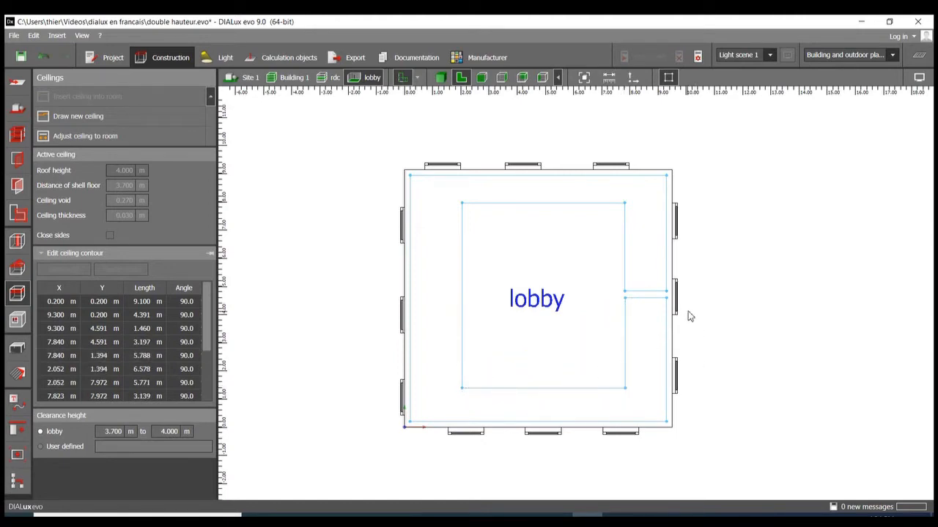
Narrow the gap to the opening by moving its upper edge's inner end to about Y 4.616 m and outer end to Y 4.592 m
scroll(685, 318, "up", 6)
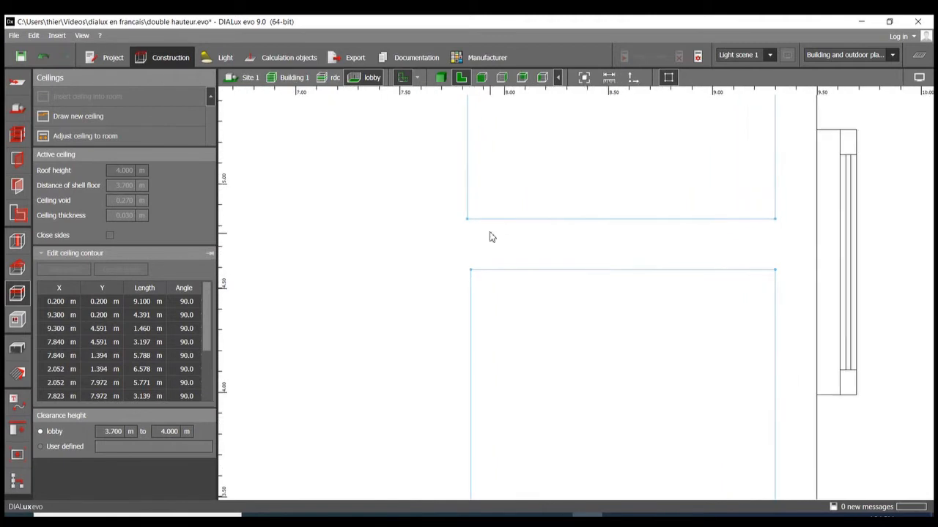
left_click_drag(471, 222, 472, 265)
left_click_drag(775, 220, 792, 285)
scroll(780, 274, "up", 10)
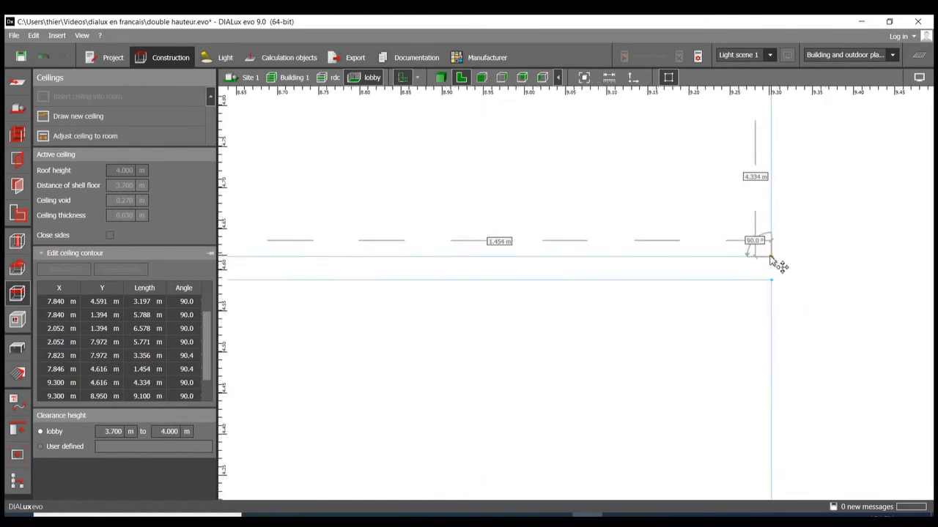
left_click_drag(787, 258, 791, 350)
scroll(809, 266, "down", 5)
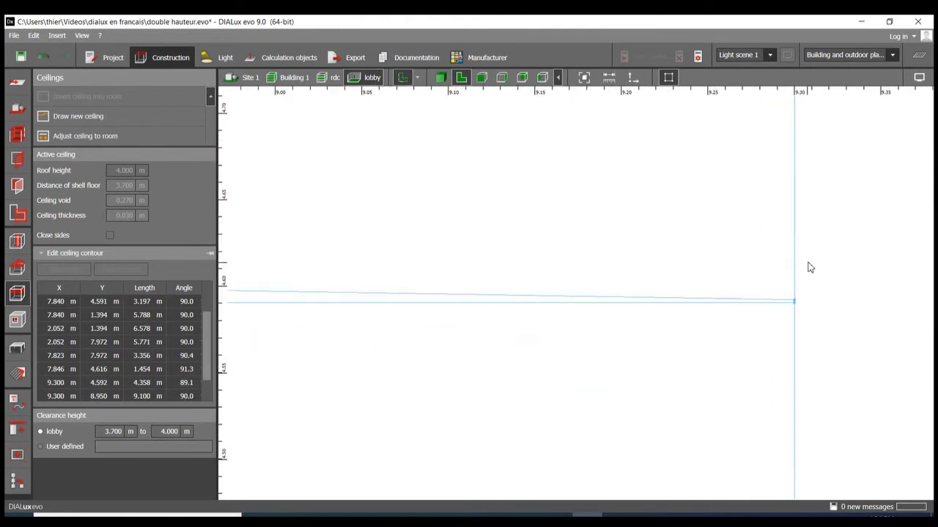
Move the inner end of the gap's upper edge to X 7.840 m, Y 4.592 m, and finish the contour edit
scroll(809, 262, "down", 7)
scroll(535, 260, "up", 5)
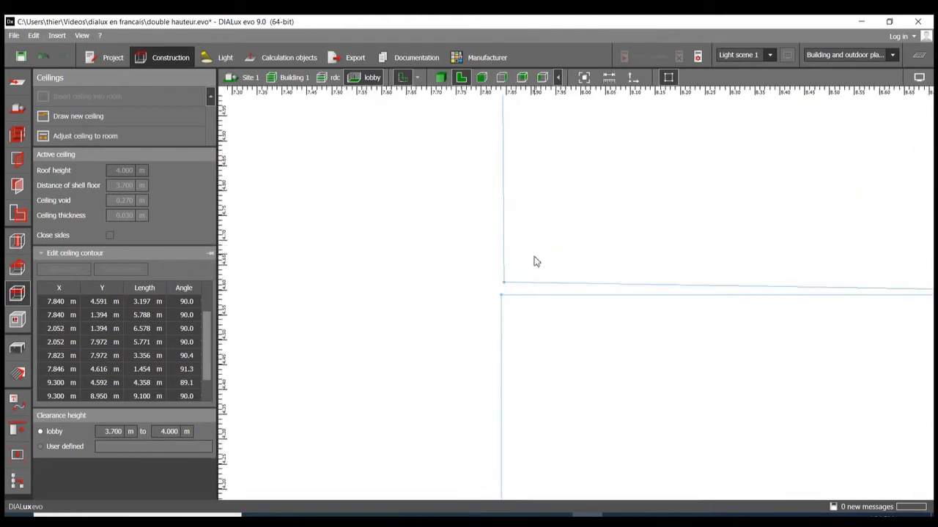
scroll(522, 297, "up", 4)
scroll(488, 293, "up", 6)
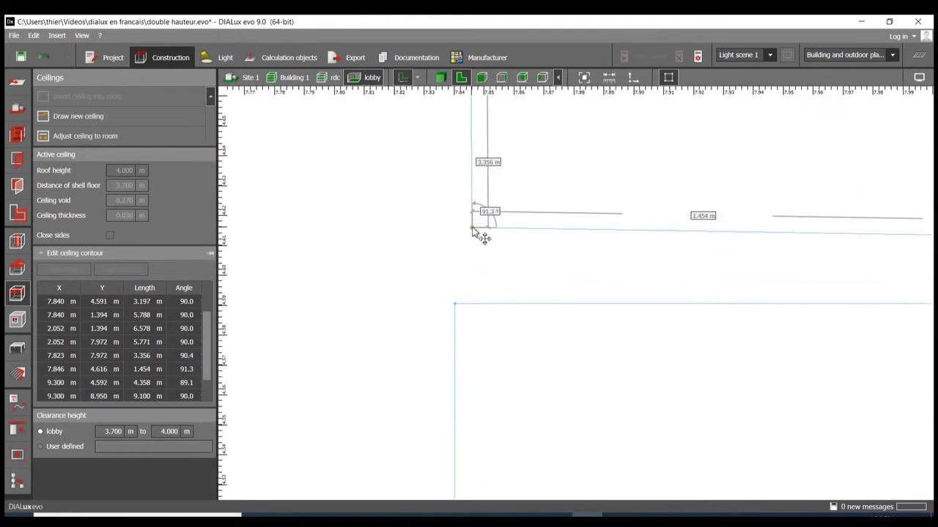
left_click_drag(476, 233, 456, 302)
left_click(596, 310)
Reopen the suspended ceiling's contour and align the opening's upper corner above the gap to X 7.840 m, Y 7.972 m
scroll(596, 312, "down", 5)
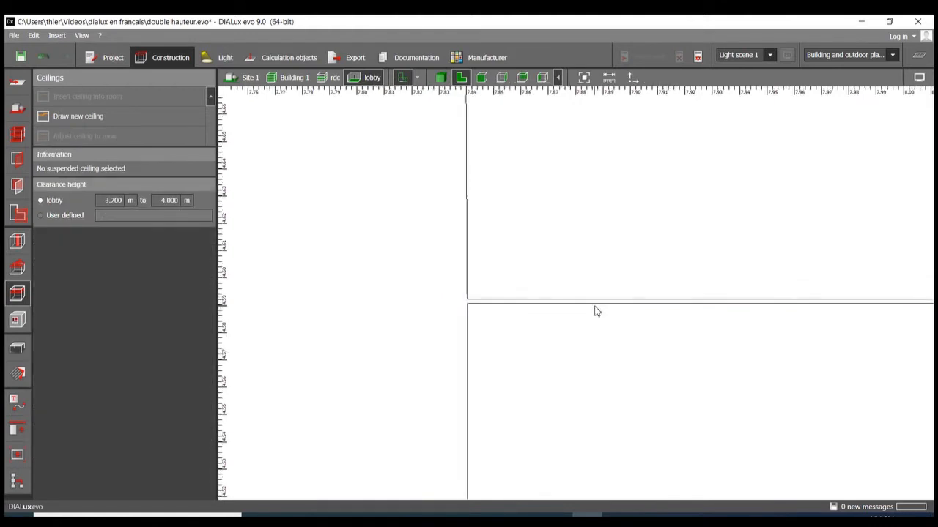
scroll(596, 313, "down", 5)
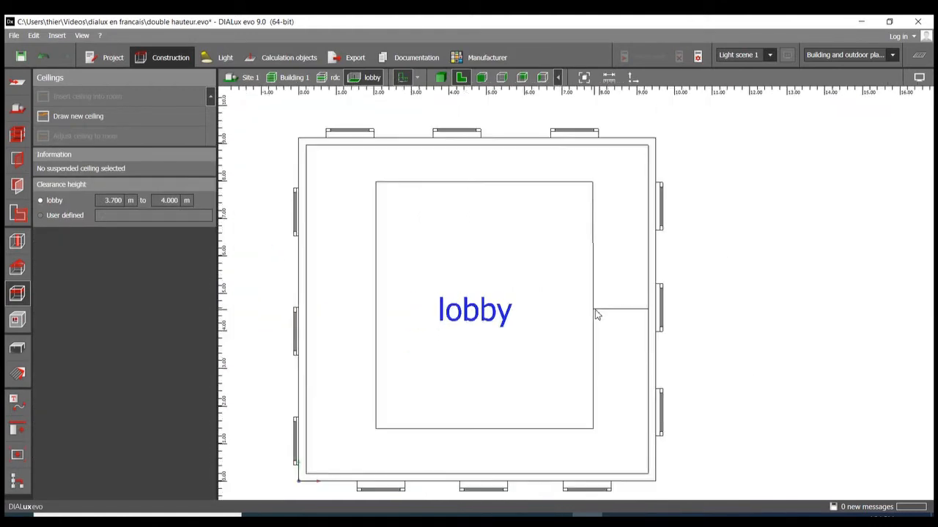
scroll(593, 202, "up", 3)
left_click(593, 195)
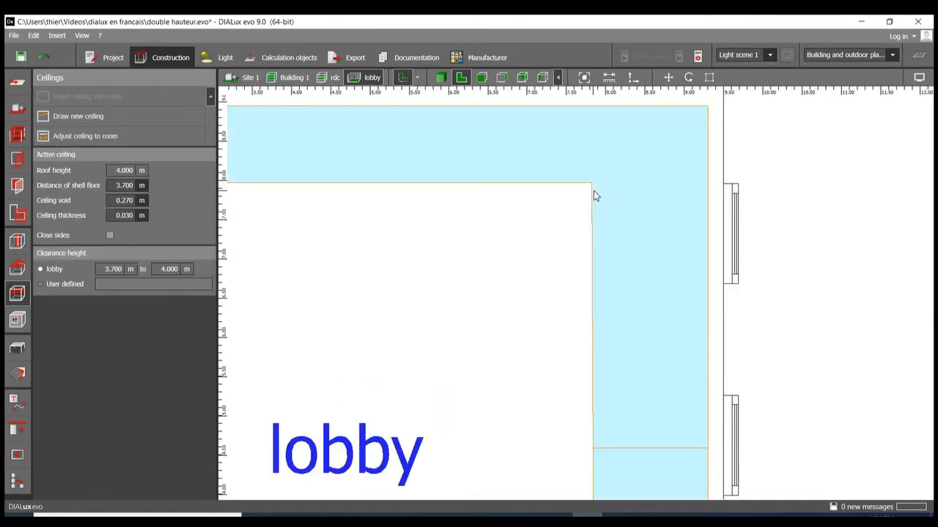
left_click(708, 77)
left_click_drag(592, 183, 595, 183)
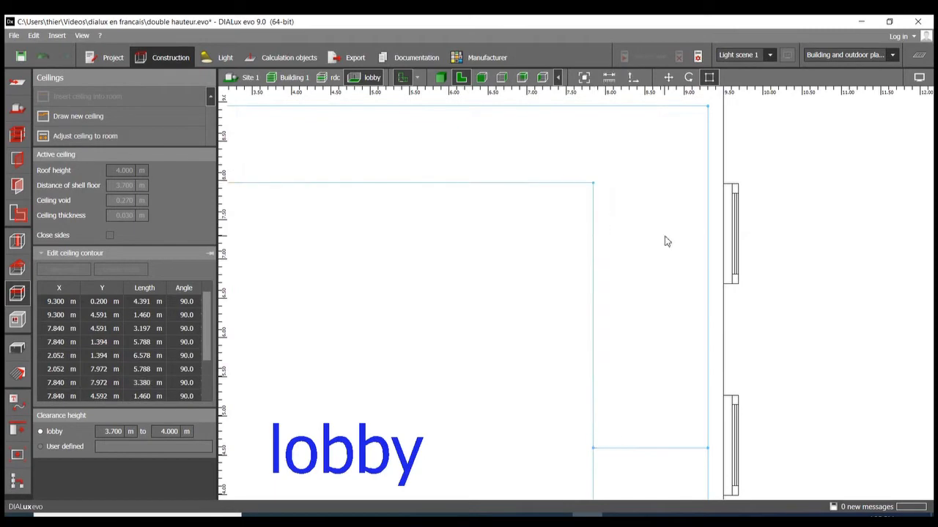
scroll(635, 213, "down", 3)
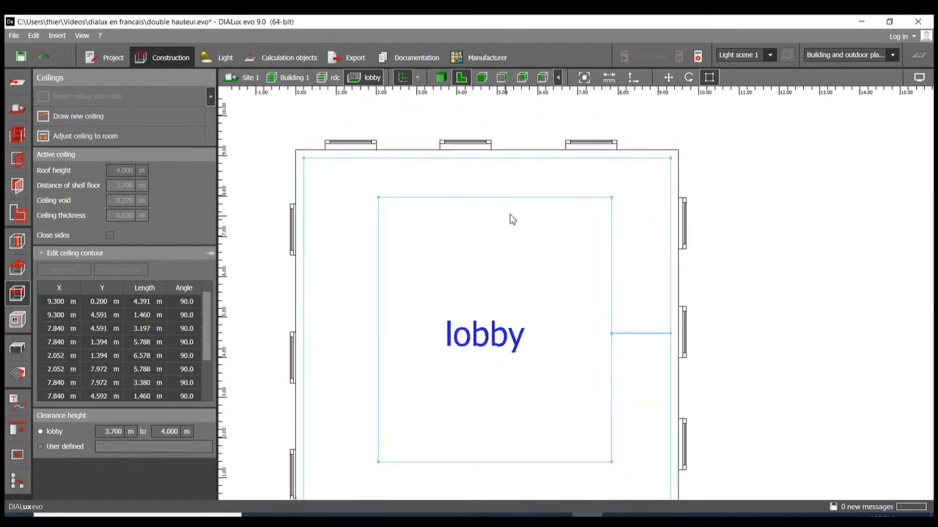
key("Escape")
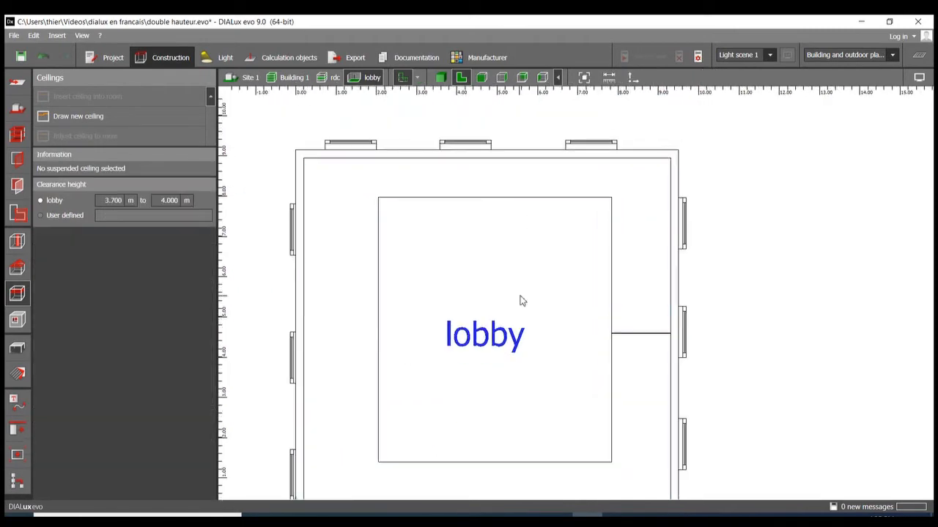
Save the project from the 3D view and turn on closed sides for the suspended ceiling
left_click(443, 78)
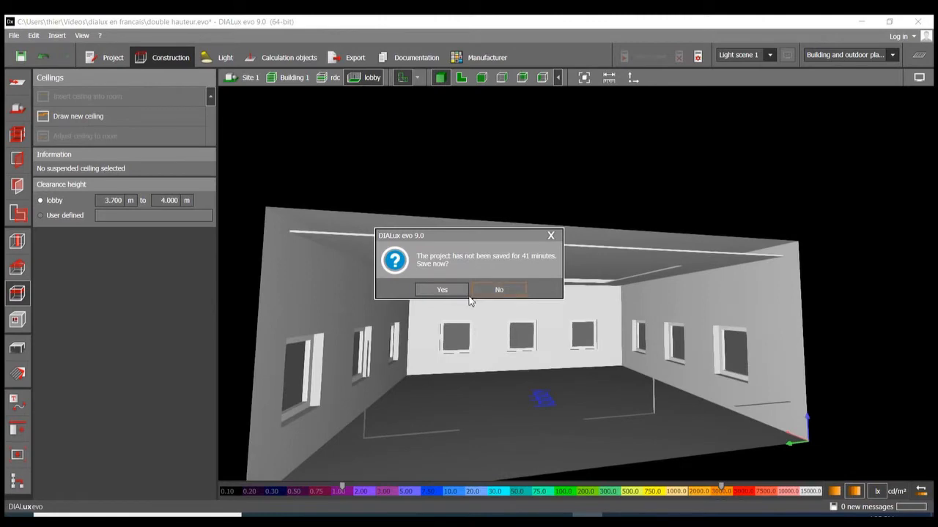
left_click(442, 290)
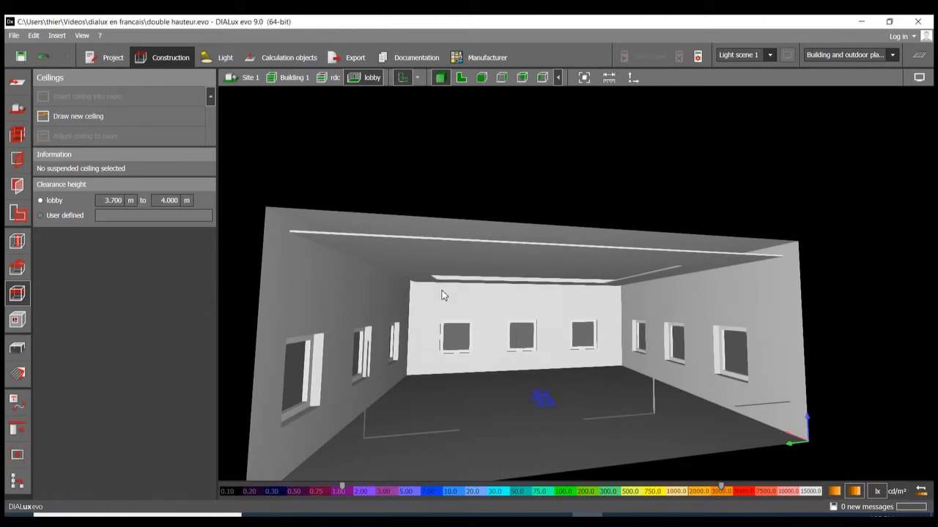
middle_click_drag(564, 209, 531, 250)
left_click(402, 332)
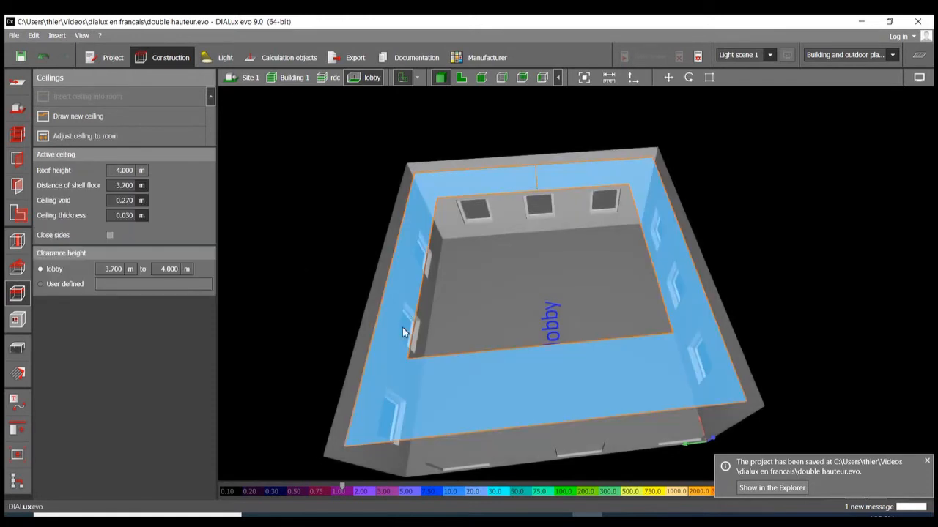
left_click(111, 235)
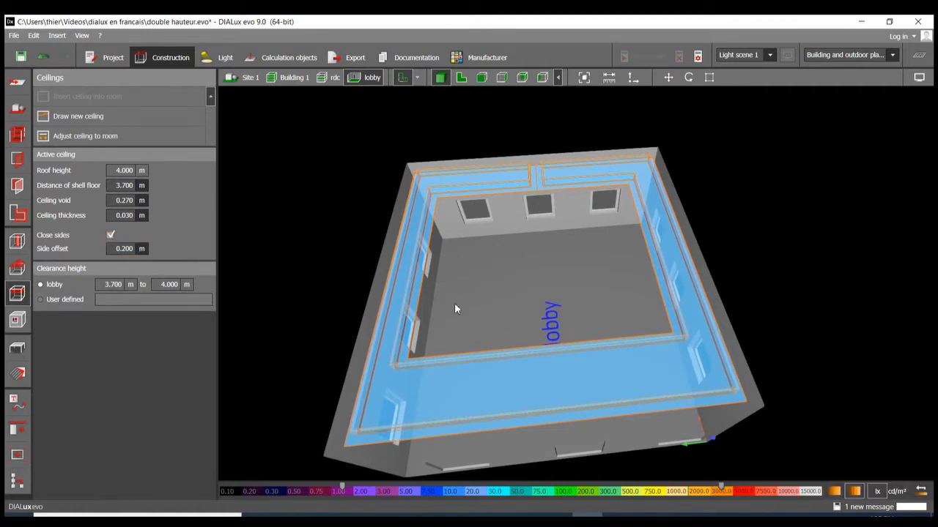
Deselect the ceiling and examine its closed sides and the gap beside the opening from several 3D angles
middle_click_drag(587, 269, 647, 279)
right_click_drag(641, 293, 677, 281)
key("Delete")
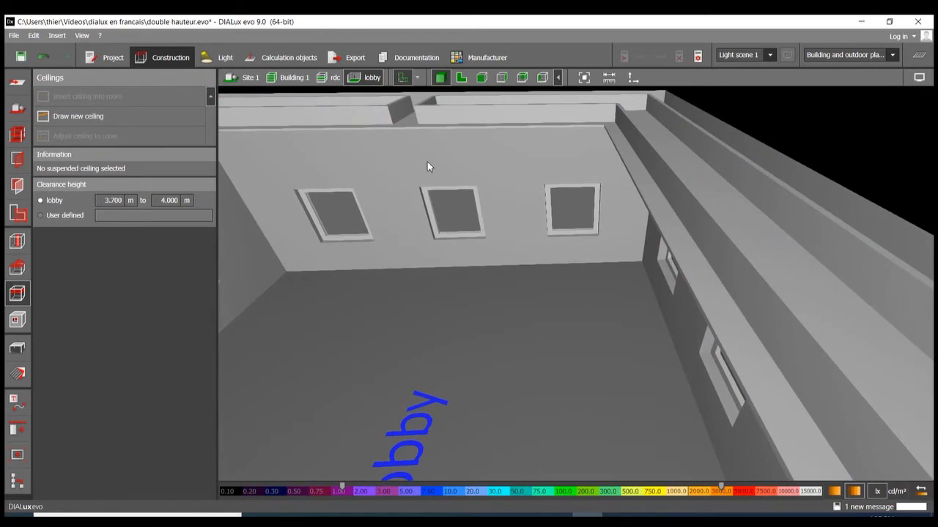
right_click_drag(429, 165, 527, 279)
right_click_drag(423, 127, 446, 381)
scroll(440, 330, "up", 5)
middle_click_drag(437, 272, 639, 88)
scroll(645, 408, "up", 5)
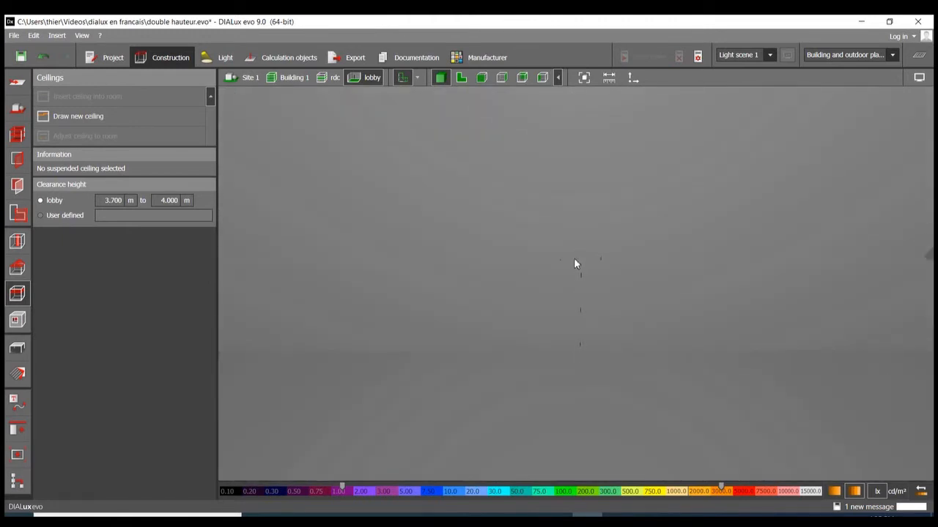
scroll(574, 257, "down", 5)
right_click_drag(566, 223, 558, 315)
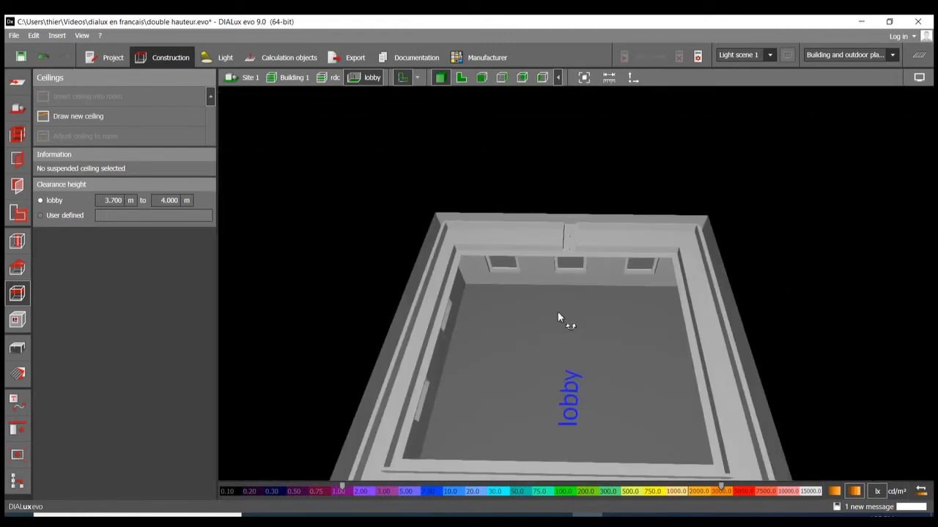
right_click_drag(574, 284, 519, 309)
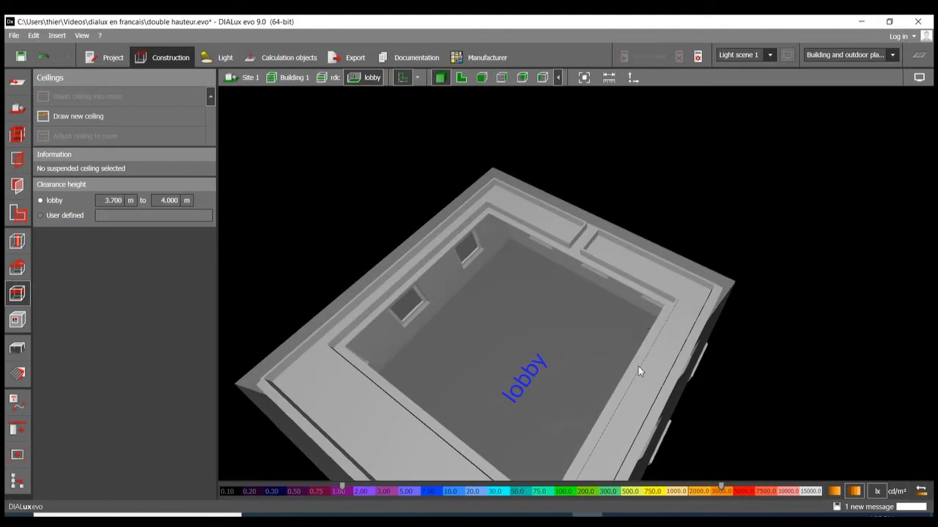
Delete the contoured suspended ceiling and insert a full ceiling into the lobby
left_click(559, 234)
key("Delete")
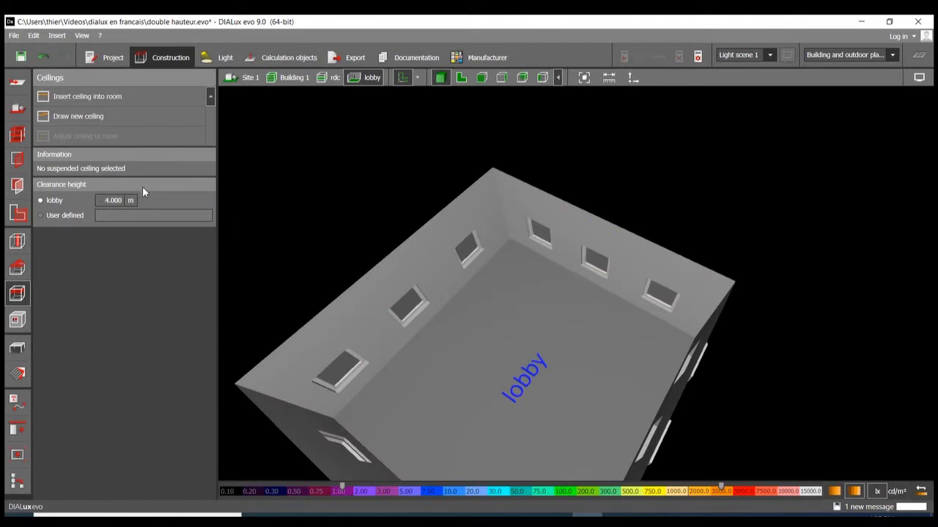
left_click(139, 104)
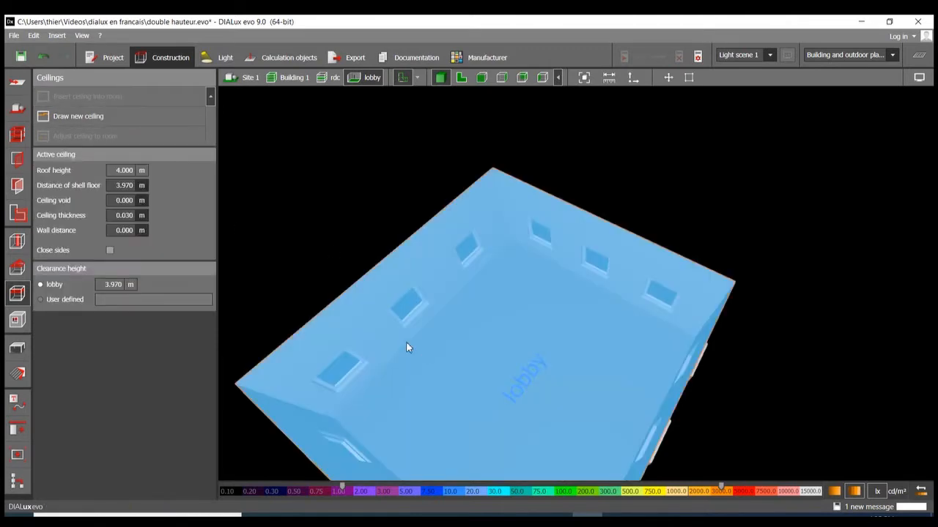
middle_click_drag(406, 341, 284, 260)
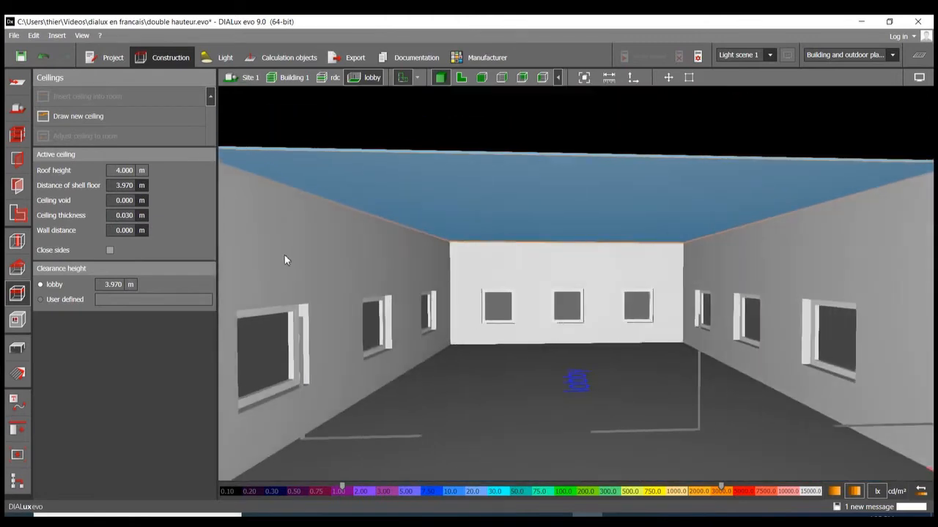
Set the inserted ceiling's distance of shell floor to 3.7 m
left_click(125, 216)
double_click(125, 215)
left_click(126, 185)
type("3.7")
key("Return")
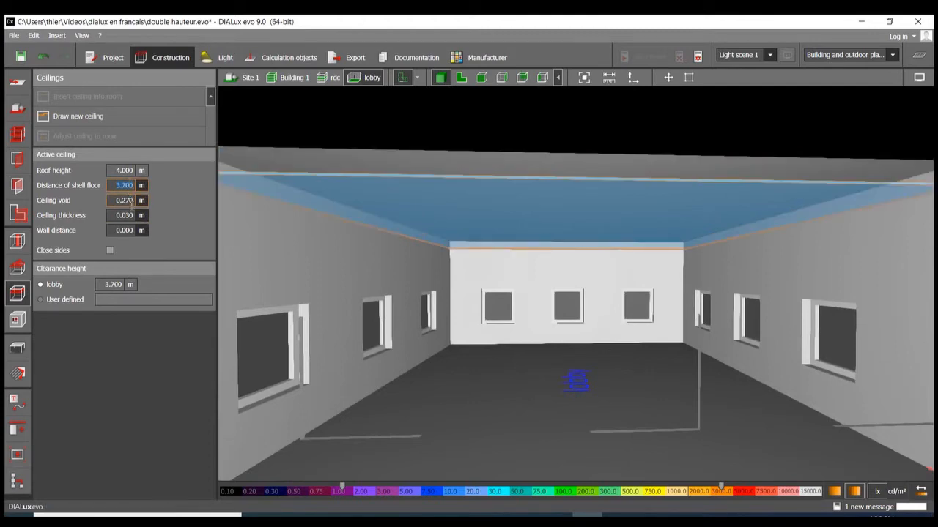
Set the ceiling's distance of shell floor to 3.65 m and its thickness to 0.3 m
left_click(130, 217)
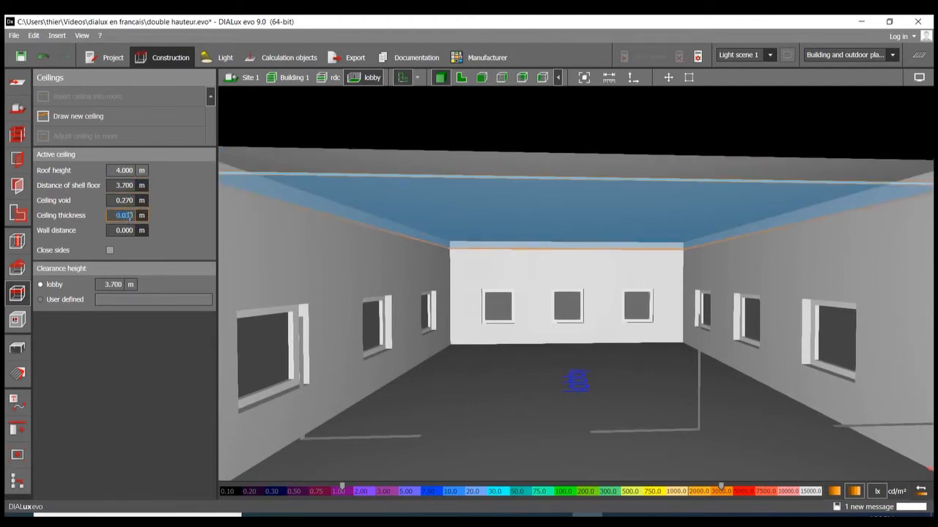
left_click(122, 187)
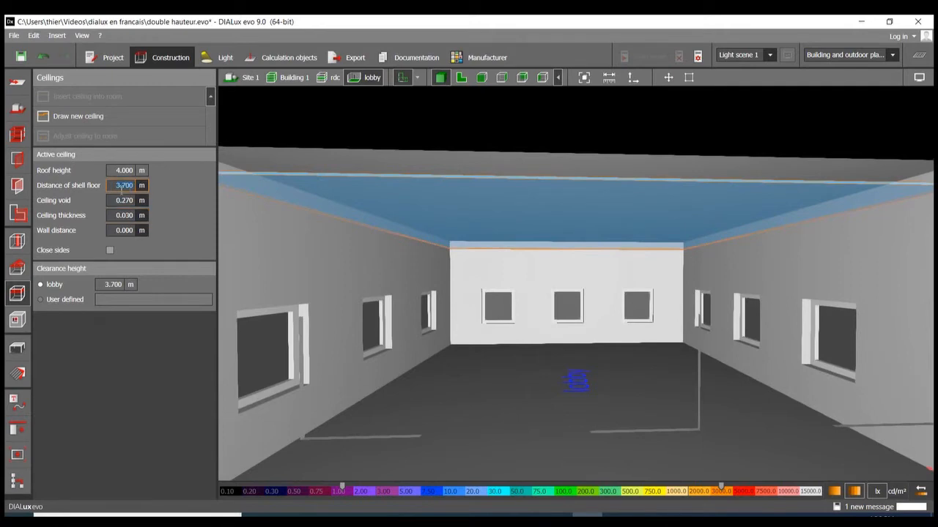
type("3.65")
key("Return")
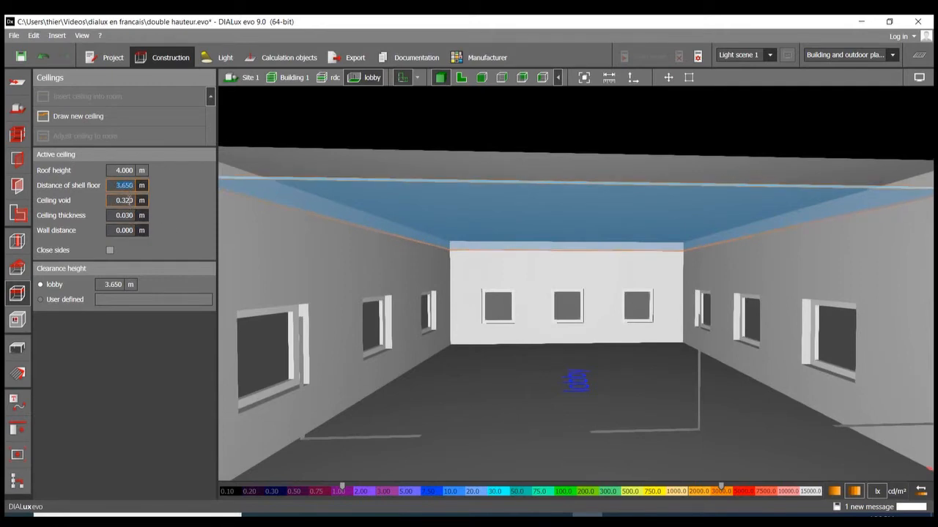
left_click(130, 216)
type("0")
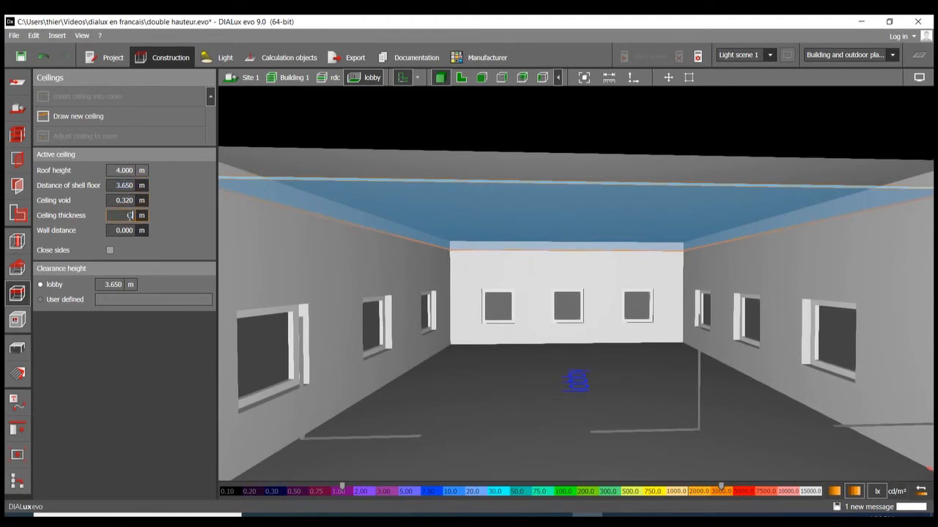
type(".3")
key("Return")
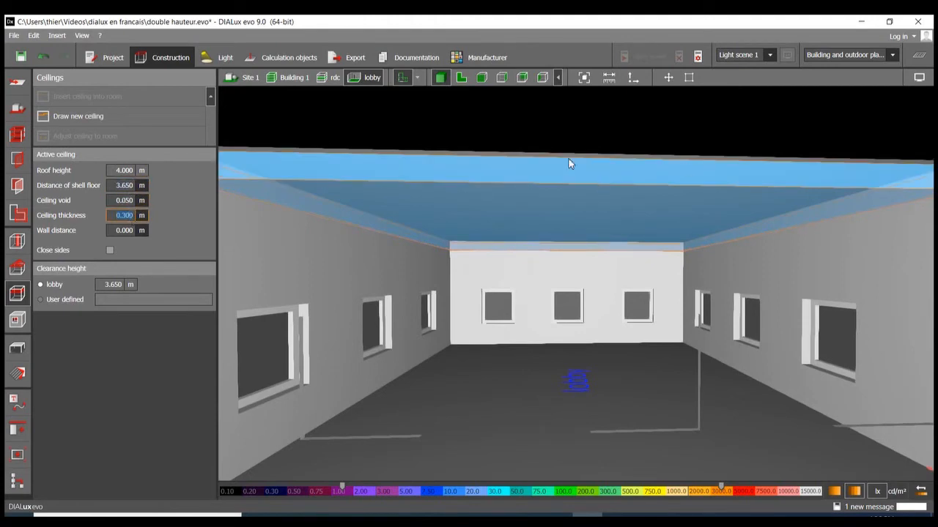
Draw a rectangular cutout about 1.77 m by 1.70 m on the underside of the suspended ceiling in the 3D view
left_click(630, 311)
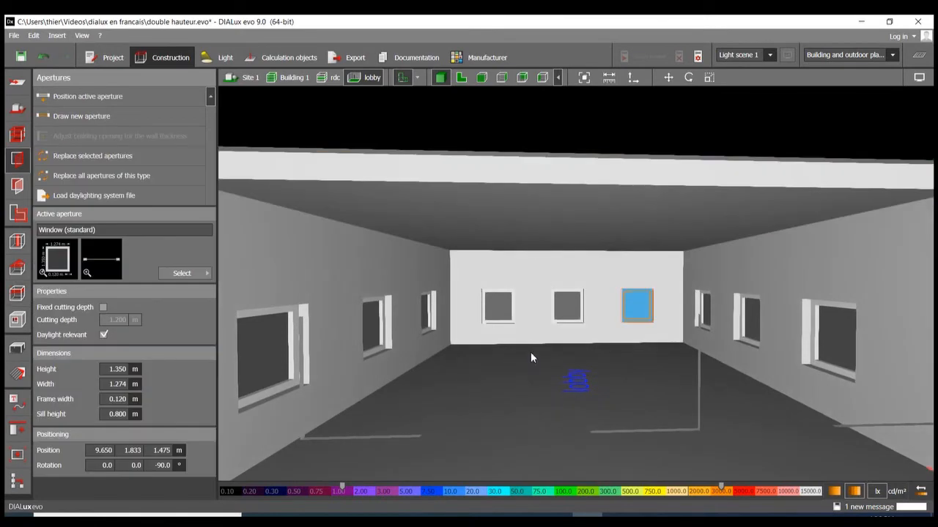
scroll(535, 296, "up", 3)
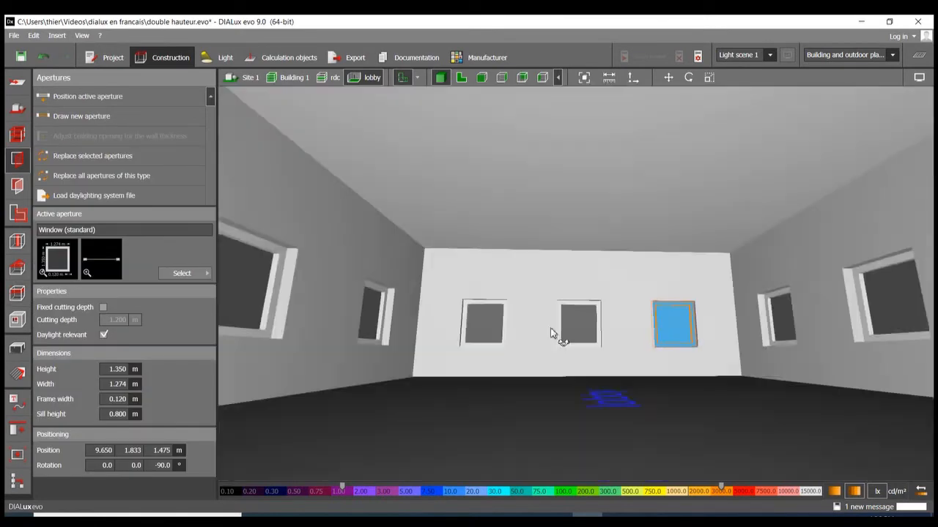
right_click_drag(550, 328, 534, 359)
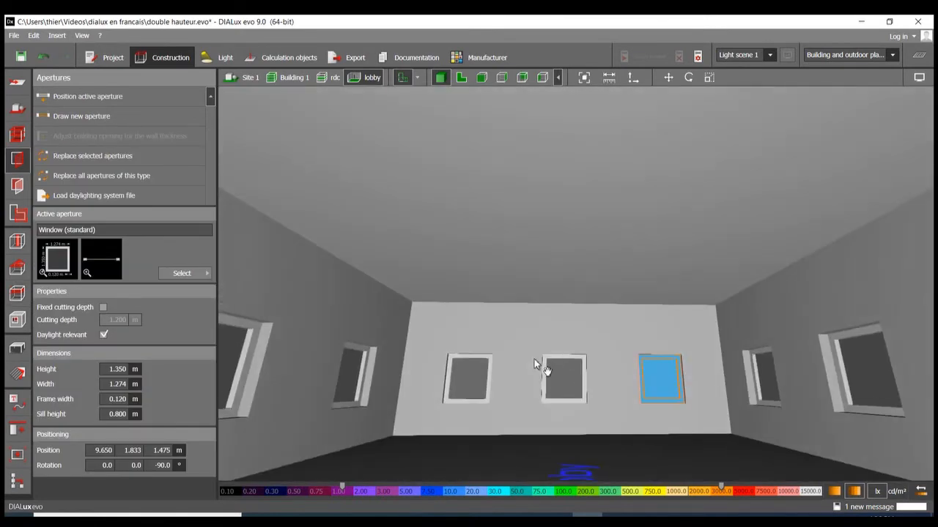
left_click(20, 327)
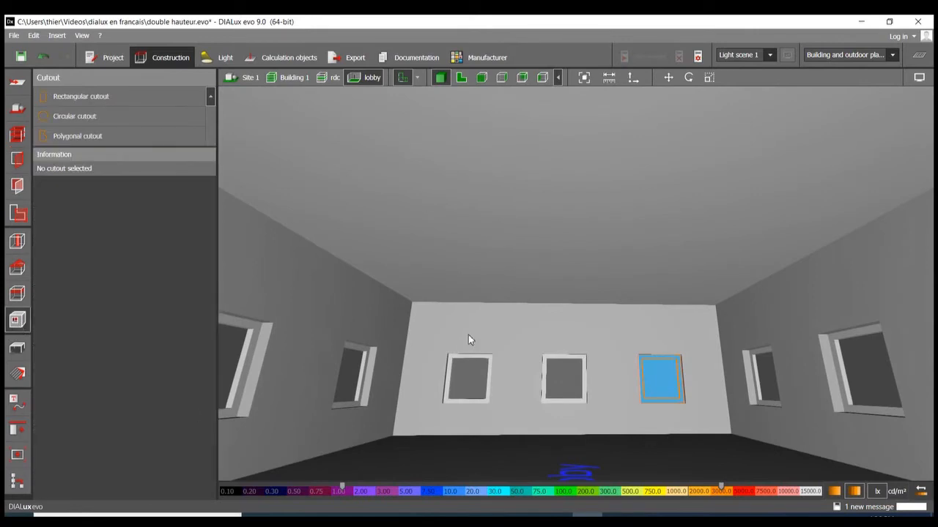
left_click(109, 96)
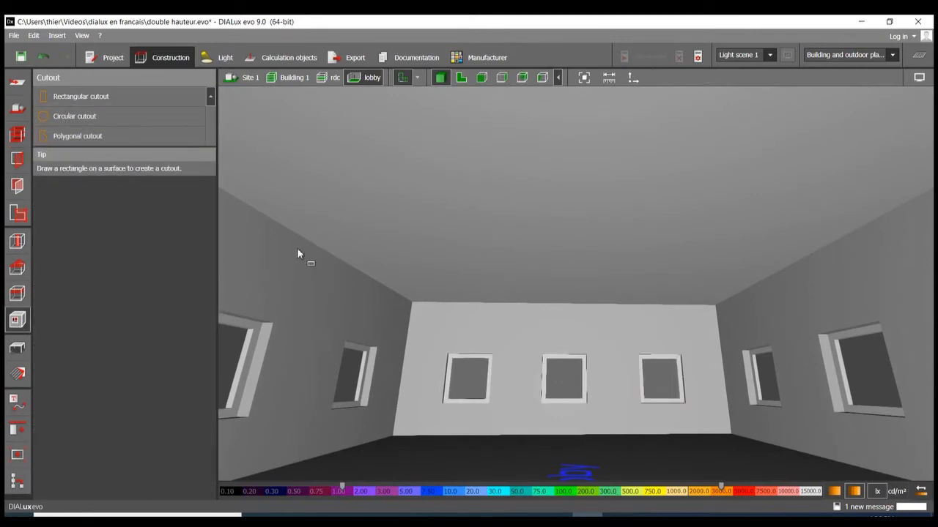
left_click(468, 146)
left_click(632, 147)
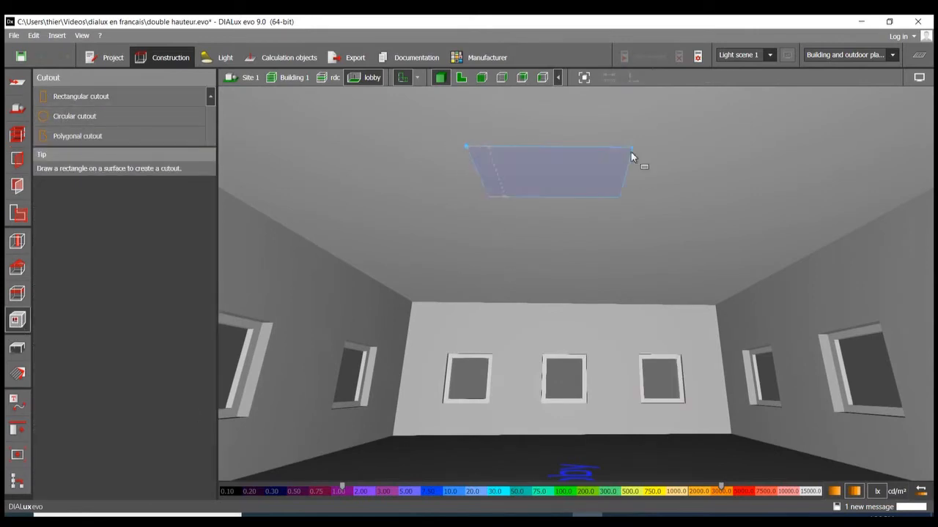
left_click(621, 221)
Reshape the ceiling cutout in plan view into a centred rectangle about 5.19 m by 5.65 m
left_click(462, 78)
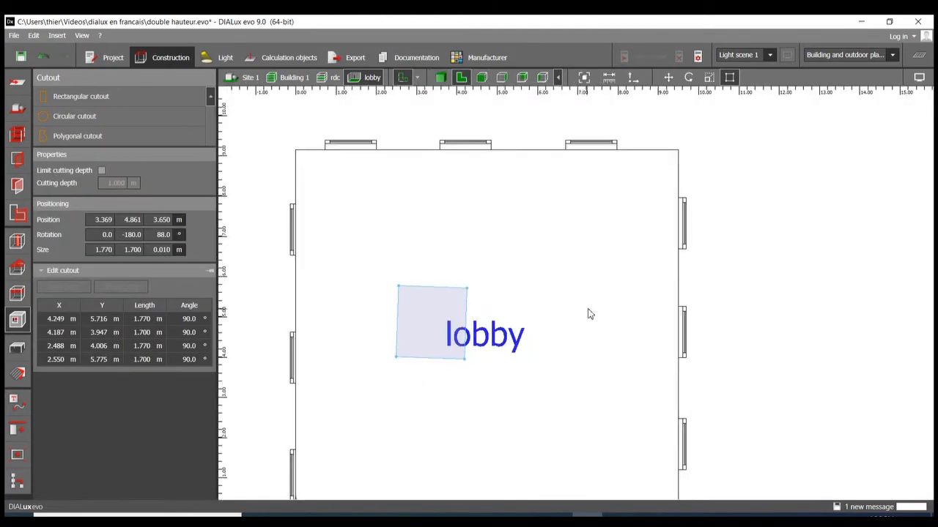
scroll(664, 297, "down", 2)
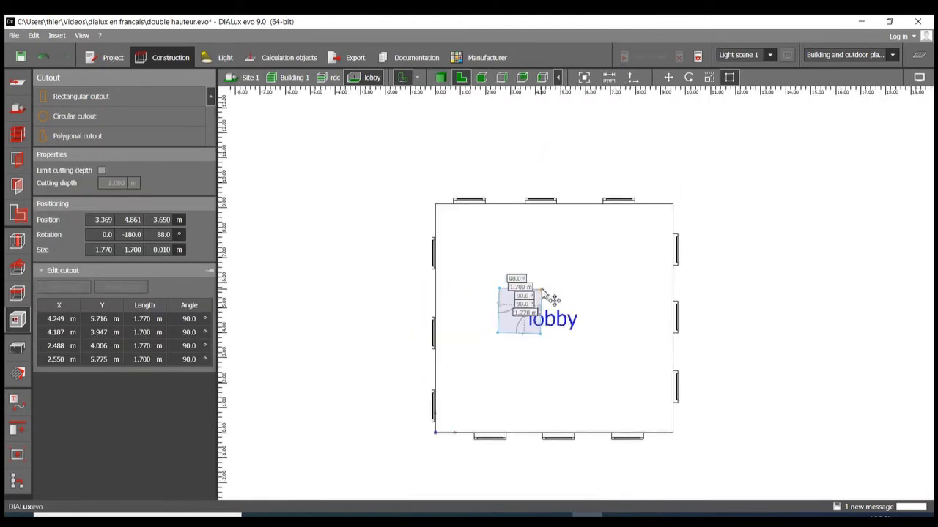
left_click_drag(543, 290, 608, 260)
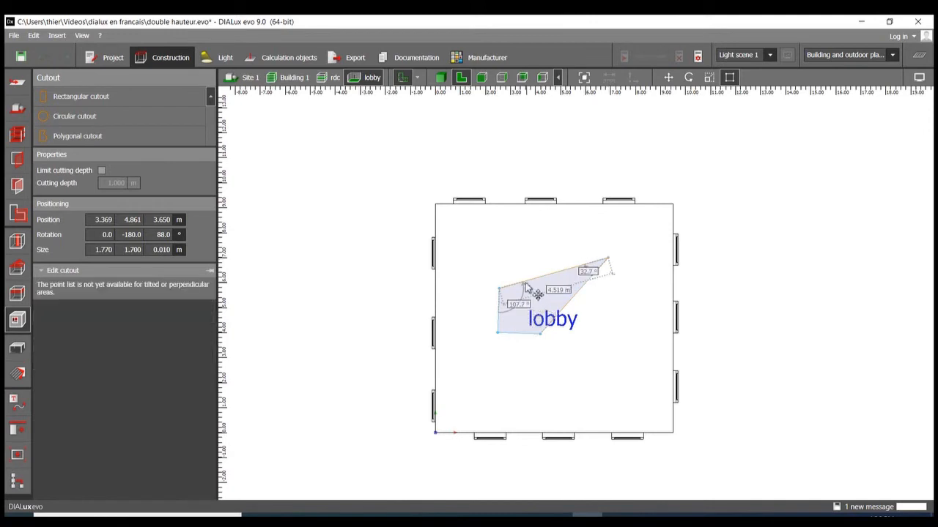
left_click_drag(498, 287, 500, 257)
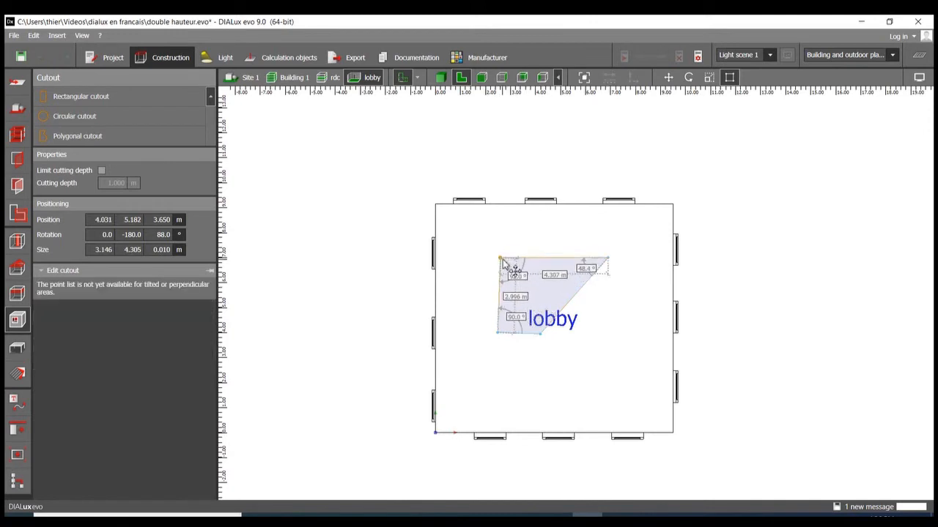
left_click_drag(542, 338, 608, 371)
left_click_drag(497, 333, 496, 385)
left_click_drag(608, 372, 623, 388)
mouse_move(608, 258)
left_mouse_down()
mouse_move(618, 267)
mouse_move(622, 246)
left_mouse_up()
left_click_drag(499, 258, 492, 243)
left_click_drag(497, 393, 493, 389)
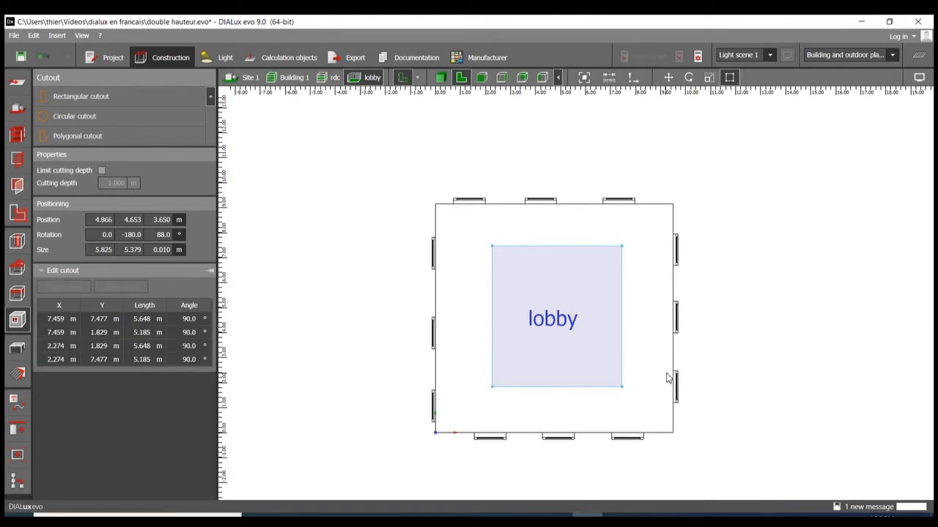
left_click(668, 378)
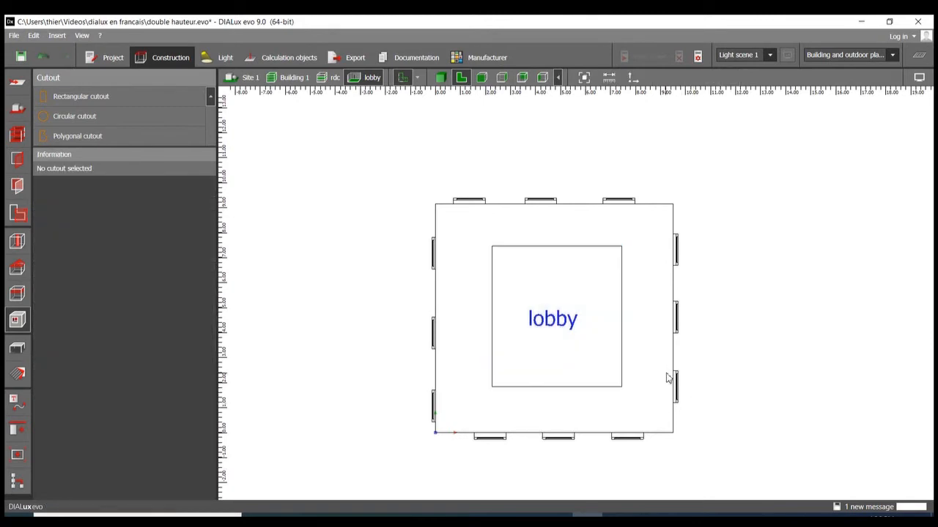
Limit the central ceiling cutout's cutting depth to 0.25 m
left_click(444, 77)
left_click(483, 179)
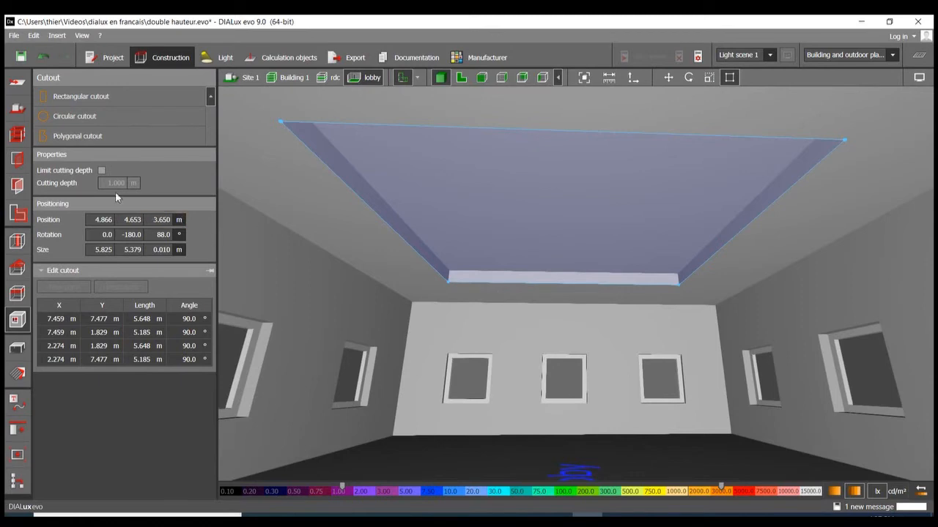
left_click(101, 169)
type("0.25")
key("Return")
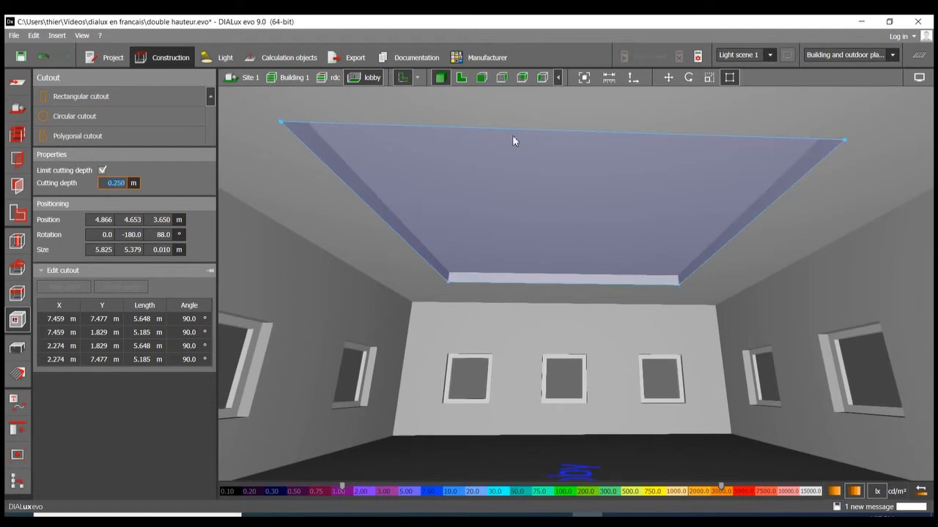
Draw a second rectangular cutout about 2.1 m by 0.8 m on the suspended ceiling's underside, beside the central opening
scroll(593, 296, "down", 2)
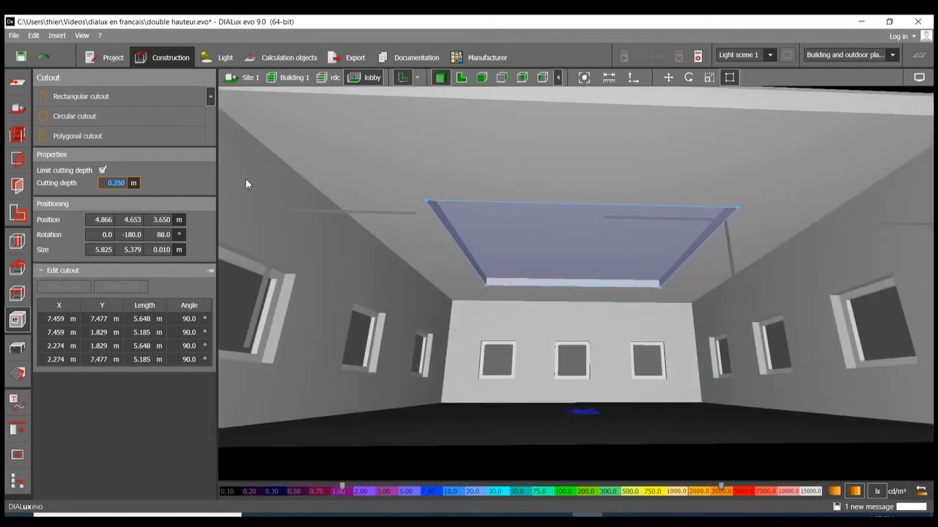
left_click(80, 96)
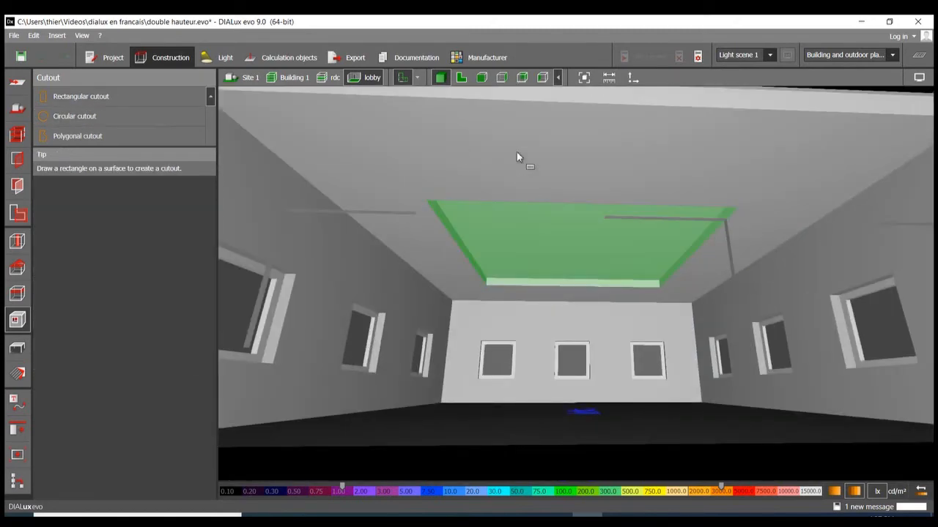
left_click(483, 121)
left_click(649, 124)
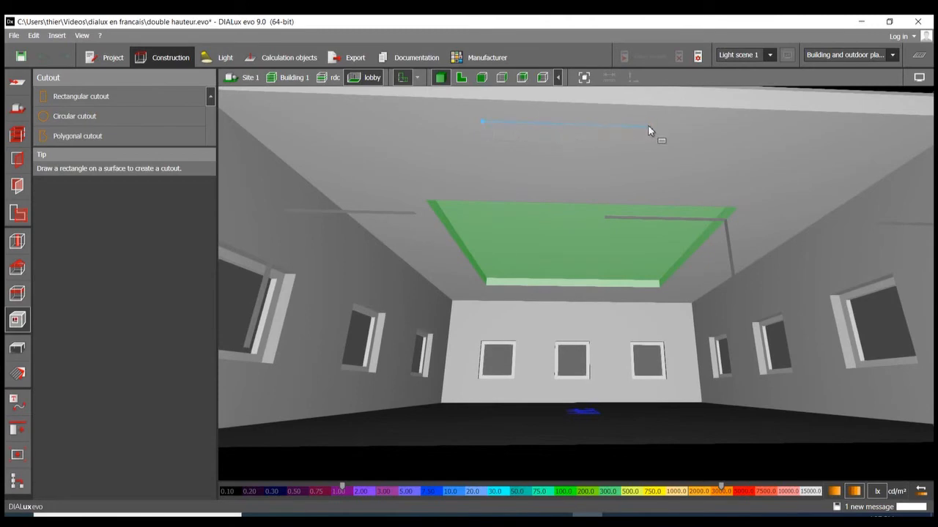
left_click(645, 167)
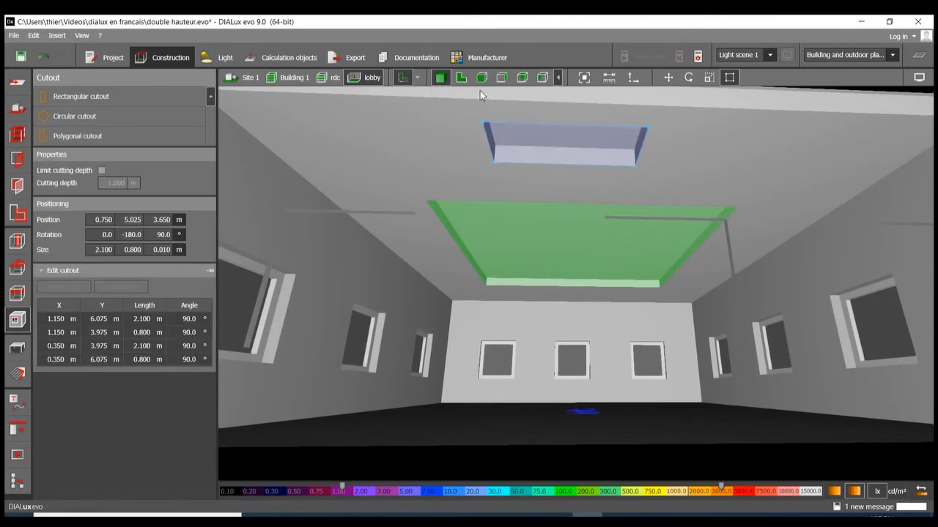
Reshape the second cutout in plan view into a rectangle about 6.01 m by 6.42 m surrounding the central cutout
left_click(461, 77)
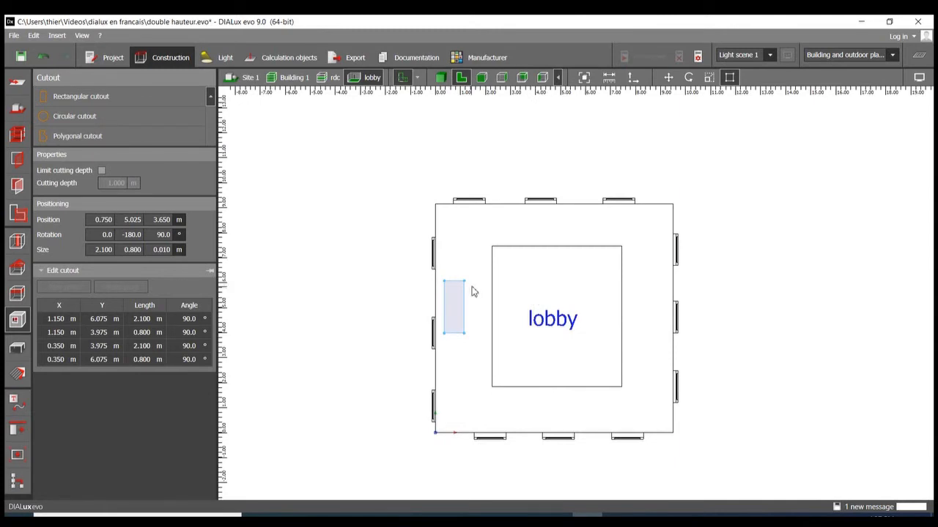
left_click_drag(464, 281, 482, 240)
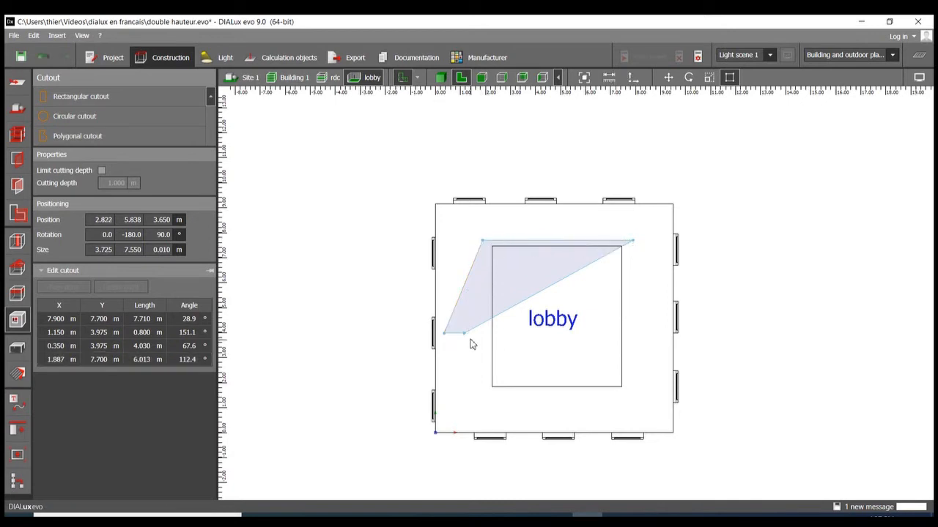
left_click_drag(472, 345, 631, 392)
left_click_drag(444, 333, 481, 398)
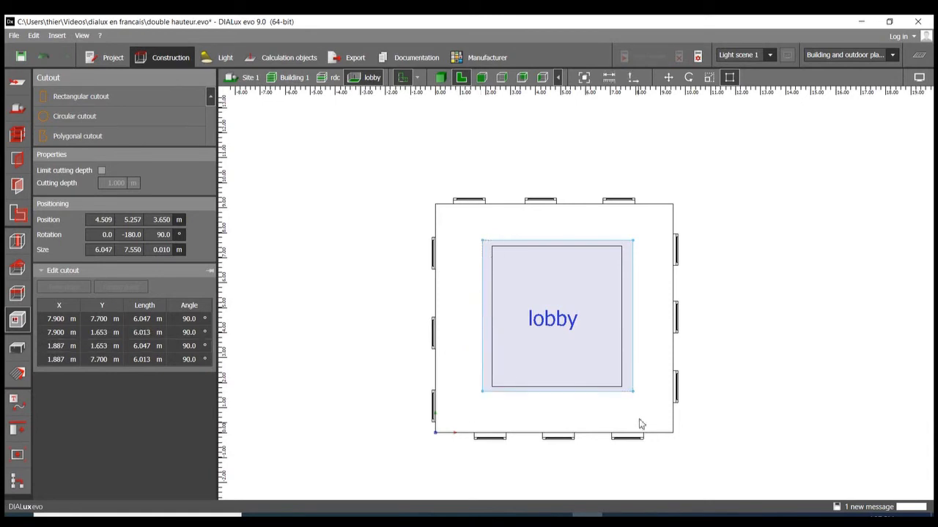
left_click_drag(636, 397, 630, 410)
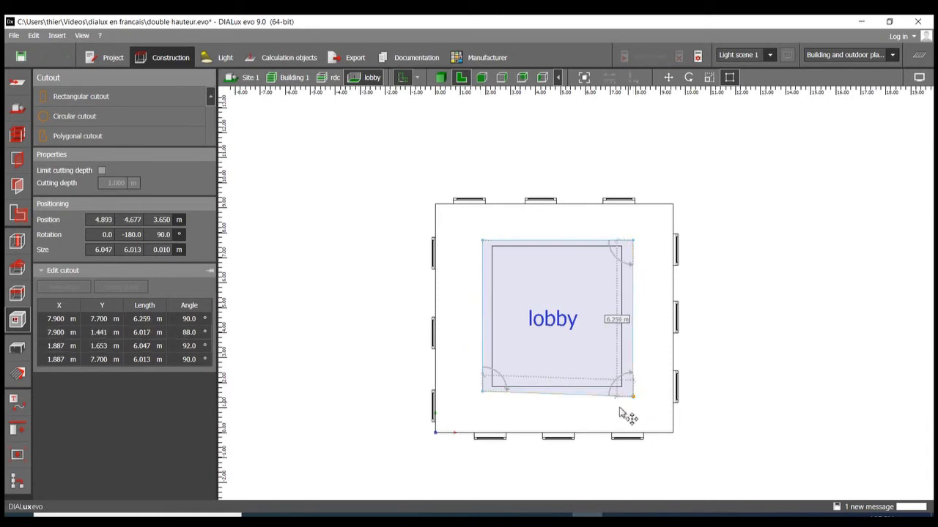
left_click(484, 394)
left_click_drag(483, 394, 484, 399)
left_click_drag(482, 241, 482, 237)
left_click_drag(634, 241, 635, 237)
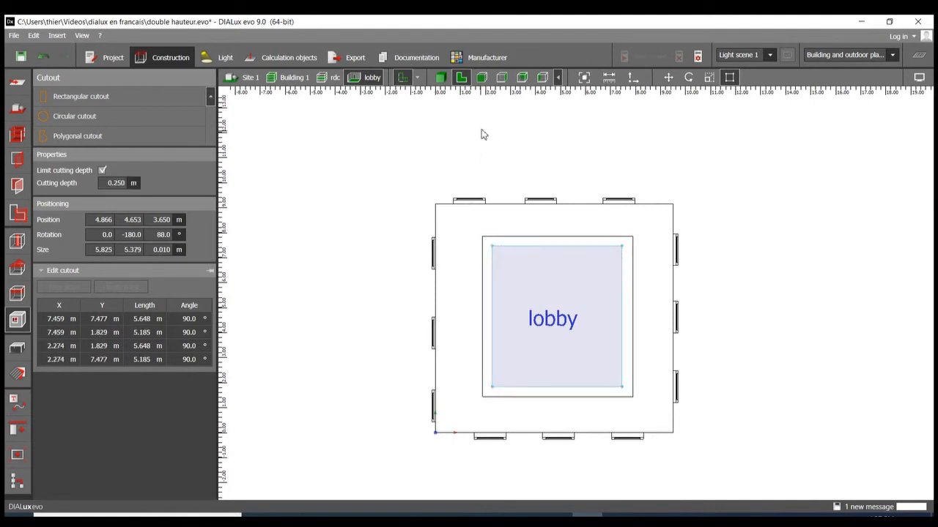
Limit the larger surrounding cutout's cutting depth to 0.25 m
left_click(441, 77)
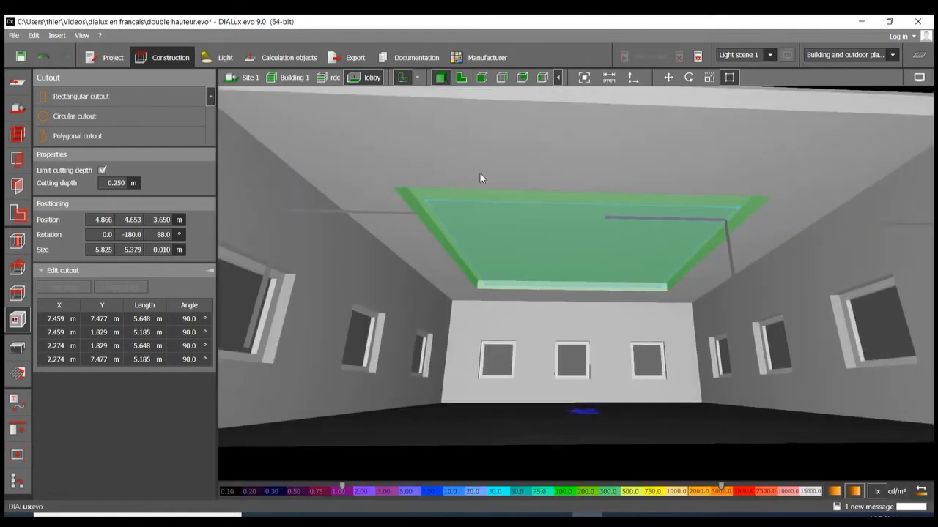
left_click(398, 291)
left_click(408, 196)
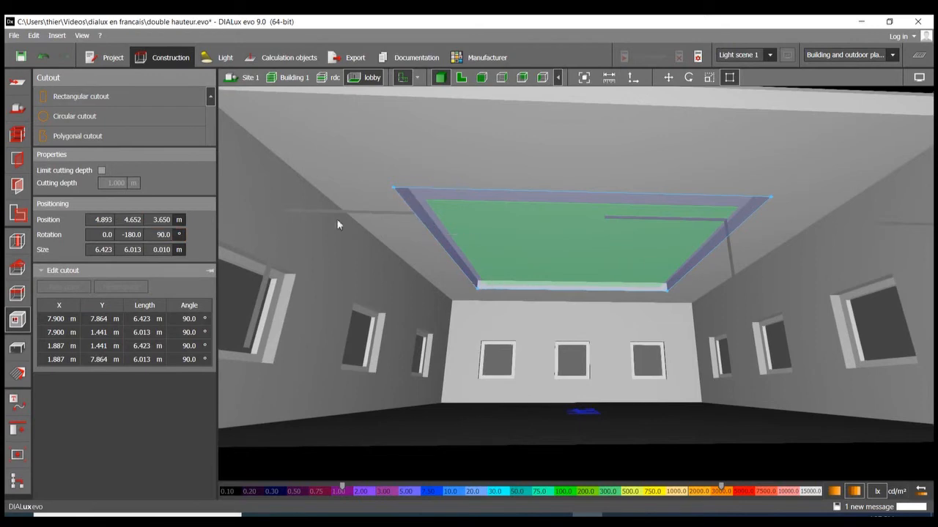
left_click(101, 170)
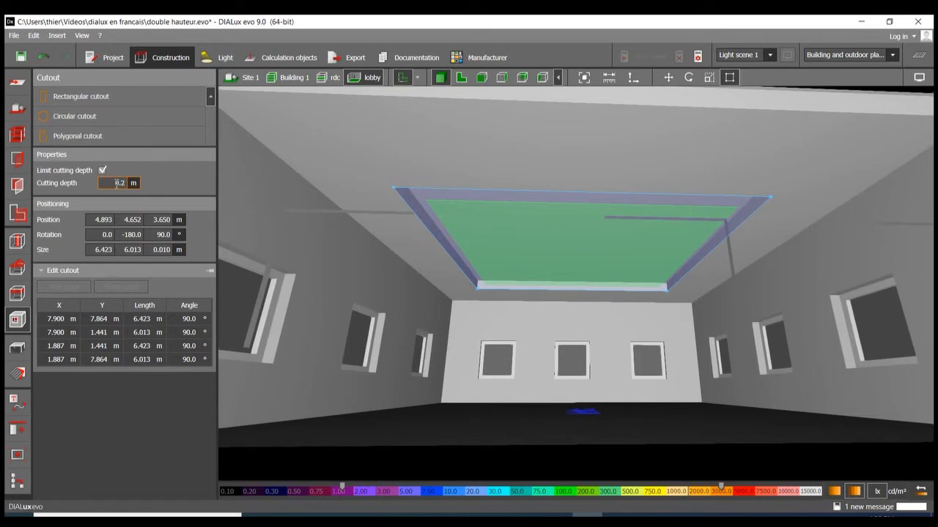
key("Return")
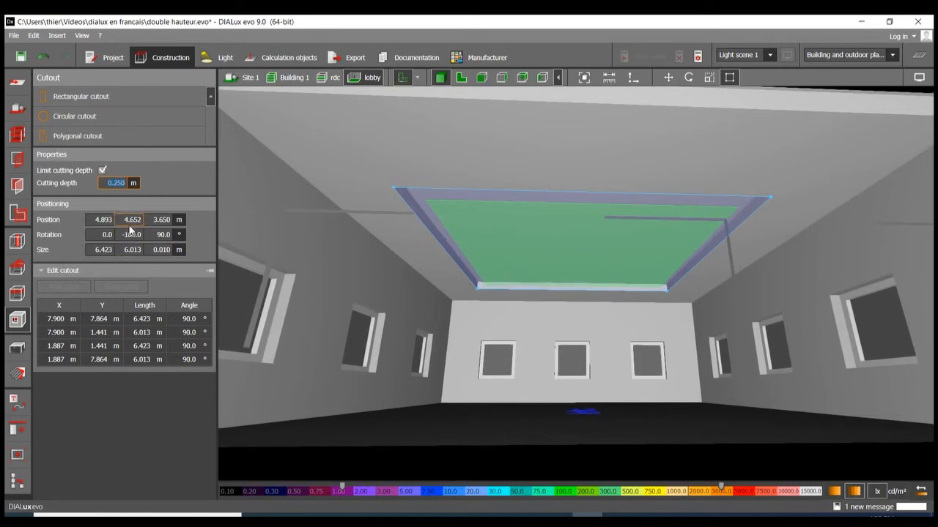
Set the larger surrounding cutout's vertical position to 3.67 m
left_click(163, 220)
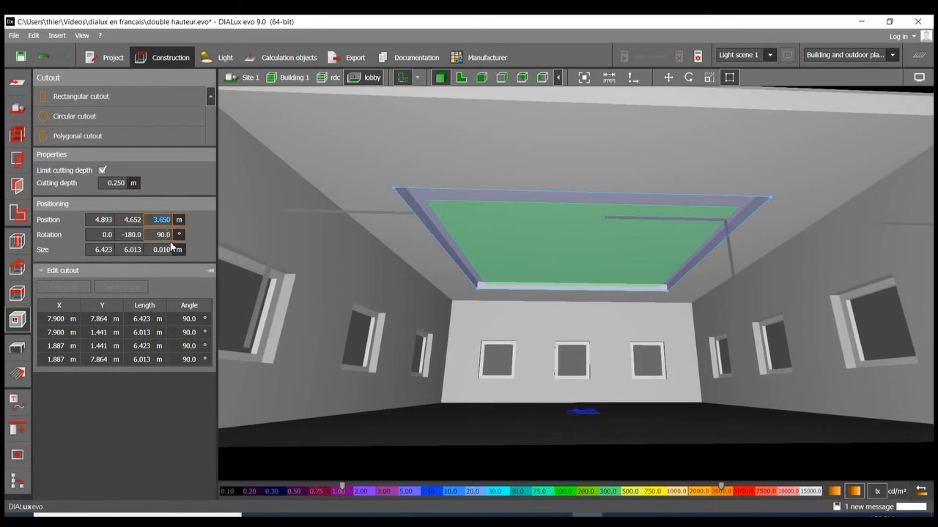
type("3.67")
key("Return")
left_click(577, 310)
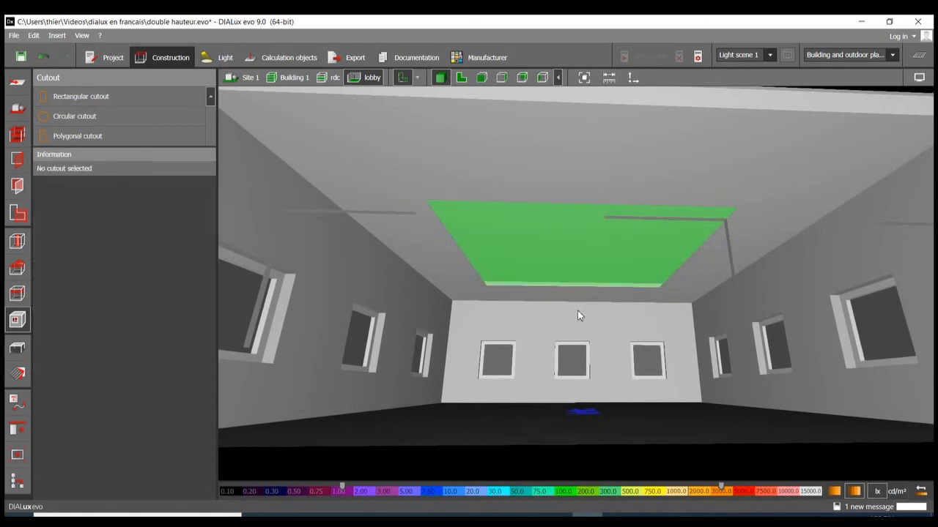
Examine the recess formed by the two ceiling cutouts in the front elevation and from below in 3D
scroll(566, 229, "up", 3)
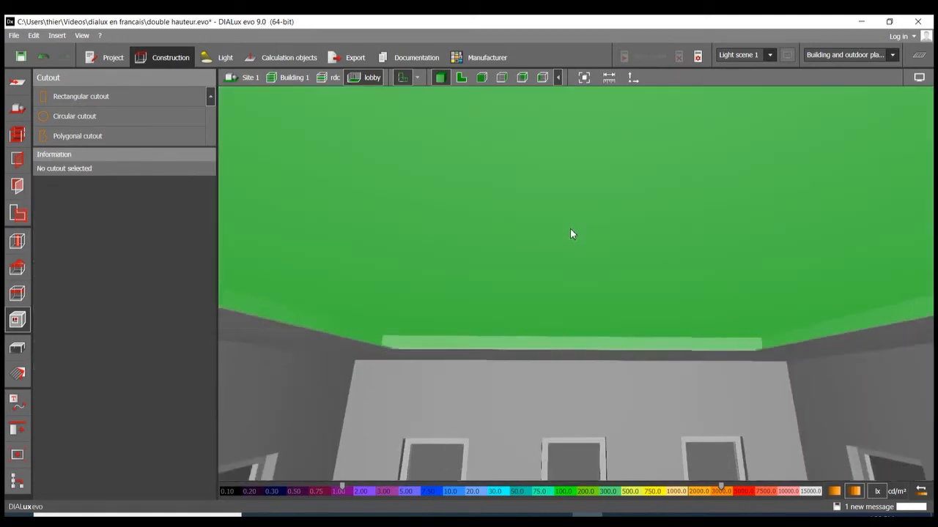
left_click(482, 78)
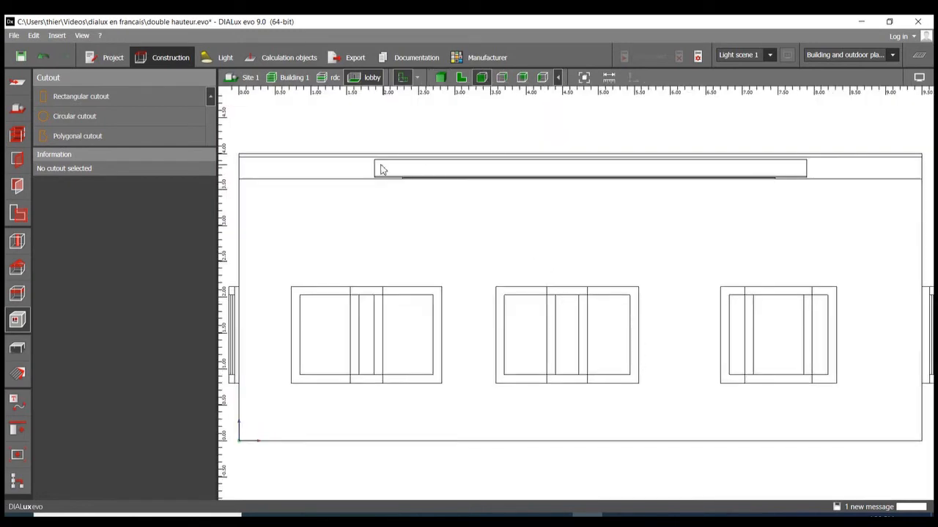
left_click(790, 173)
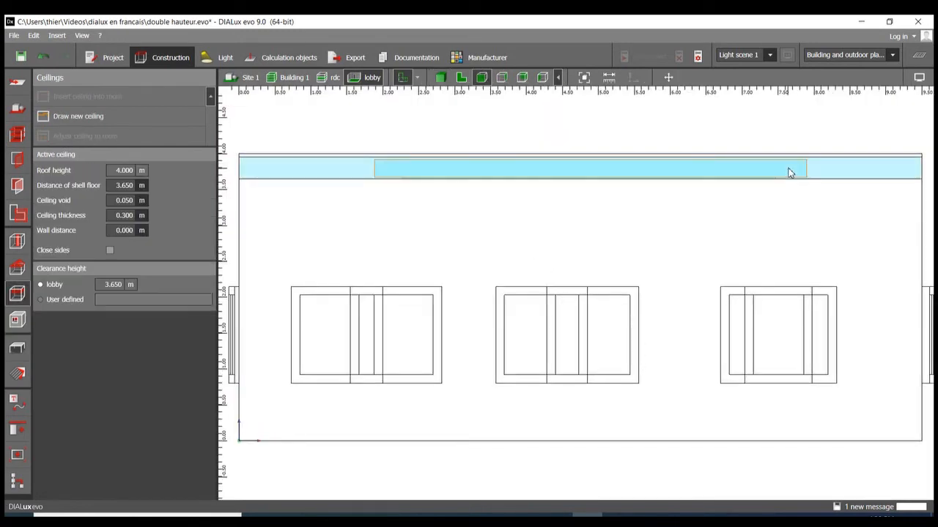
left_click(18, 321)
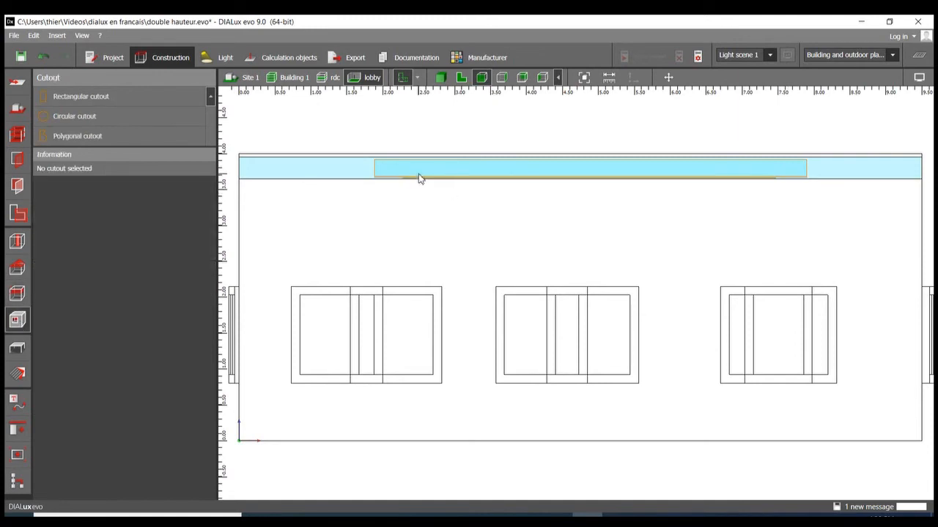
left_click(417, 176)
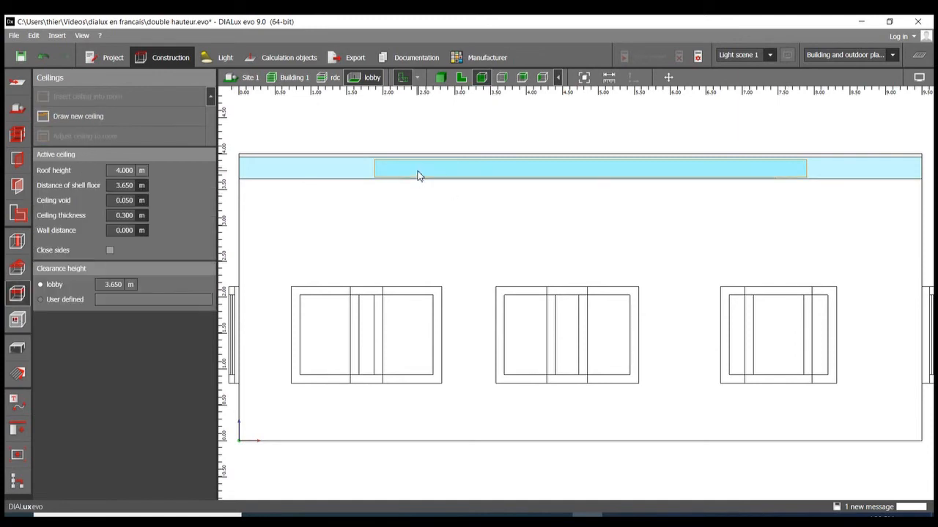
left_click(18, 328)
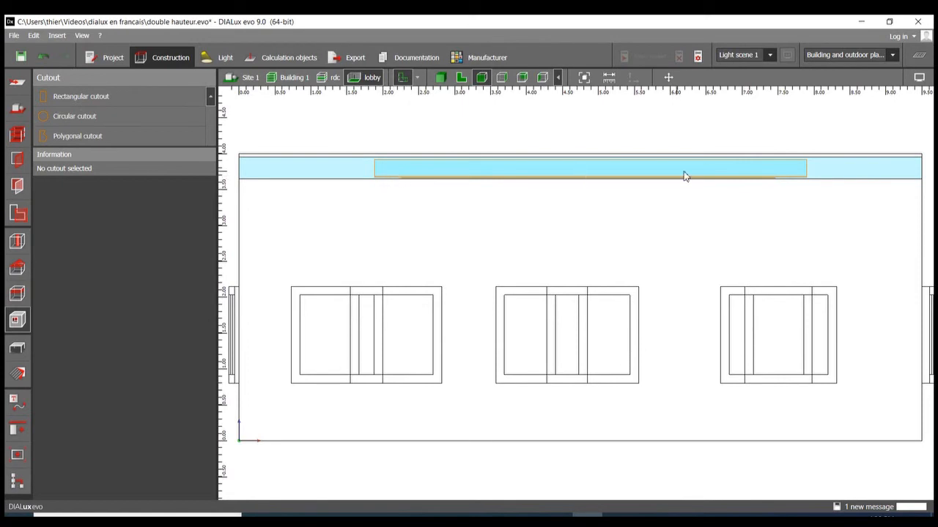
left_click(442, 77)
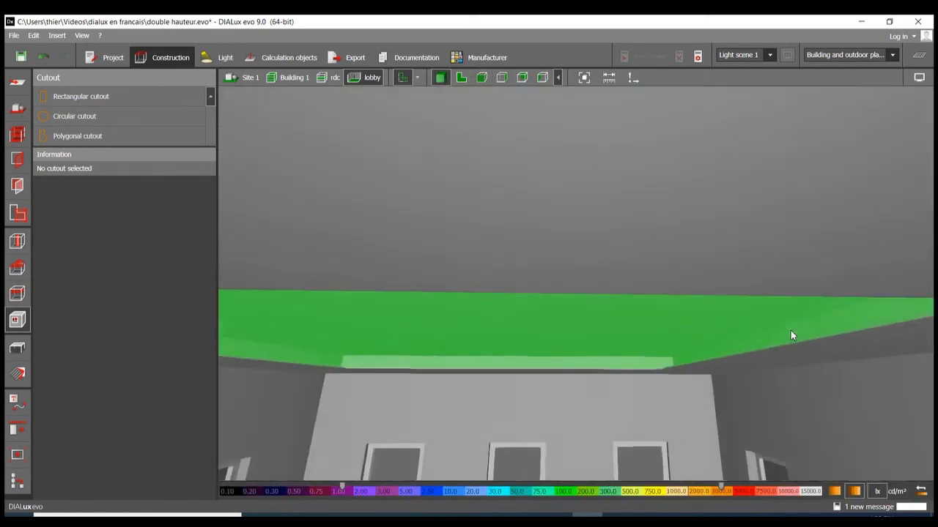
left_click(19, 296)
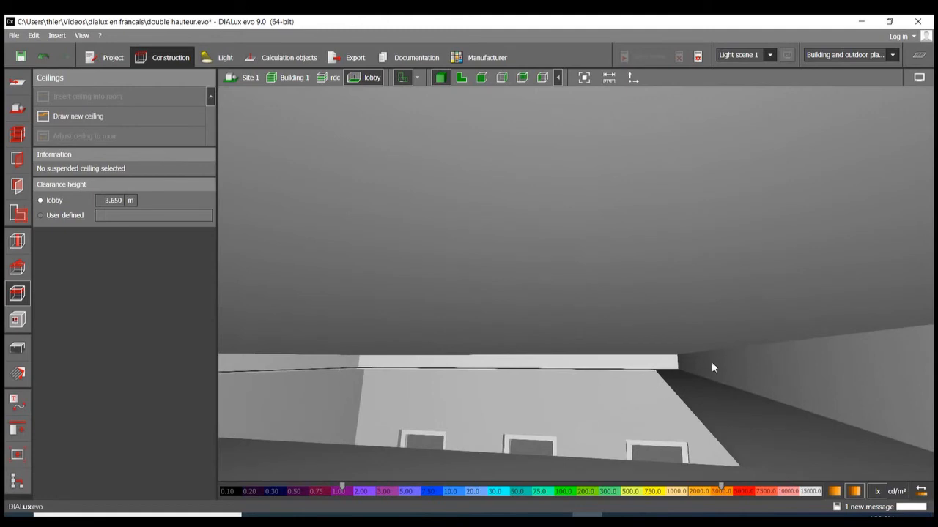
middle_click_drag(711, 364, 582, 386)
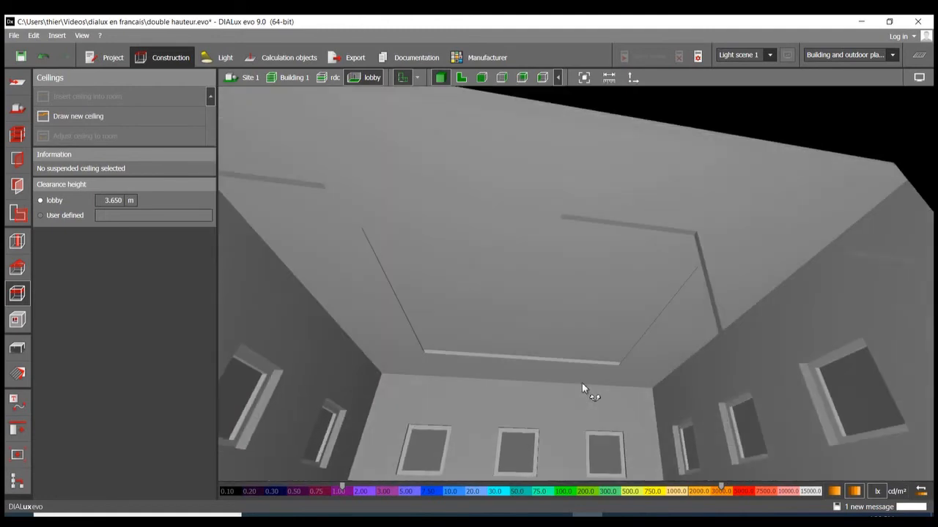
Switch to luminaire planning for the rdc storey and show the lobby ceiling from below in the 3D view
left_click(460, 78)
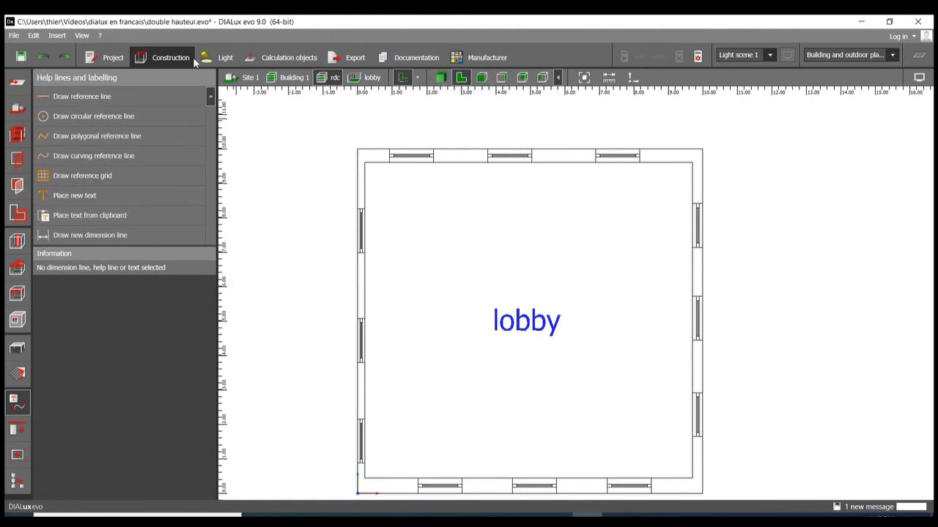
left_click(216, 57)
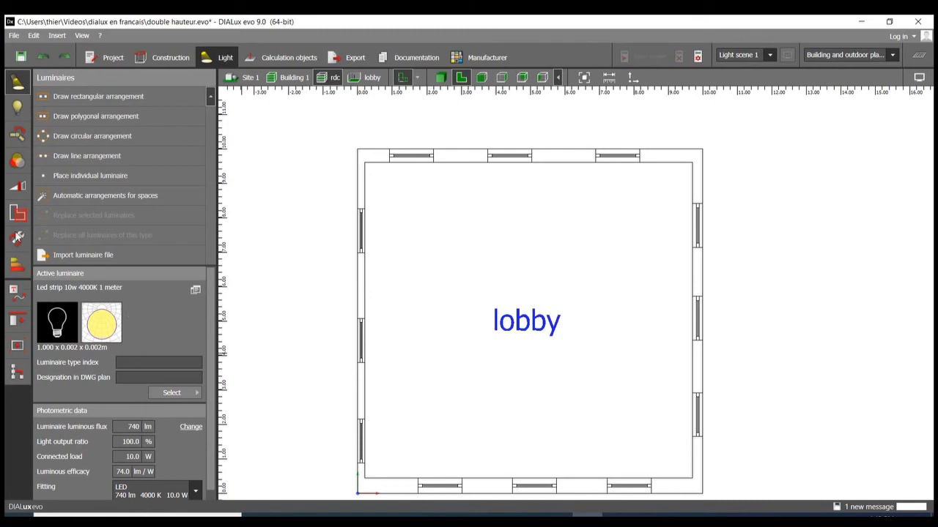
left_click(441, 77)
left_click_drag(608, 379, 563, 376)
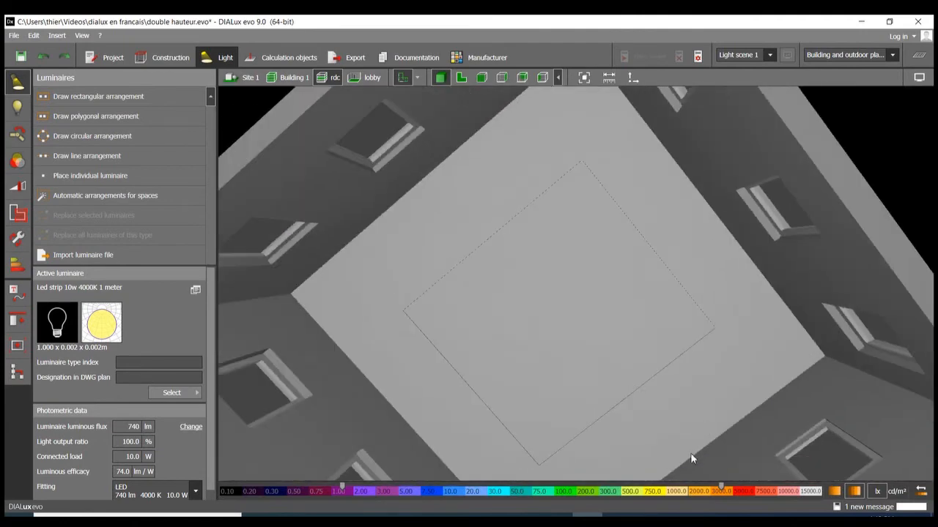
Draw a line arrangement of the 1-meter LED strip along one edge of the lobby ceiling opening and set it to 6 luminaires
left_click_drag(690, 453, 748, 456)
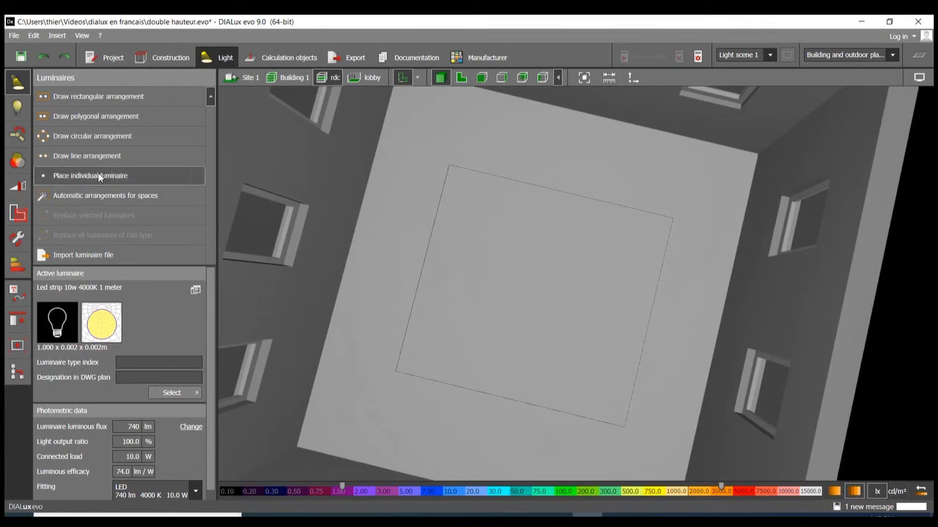
left_click(87, 155)
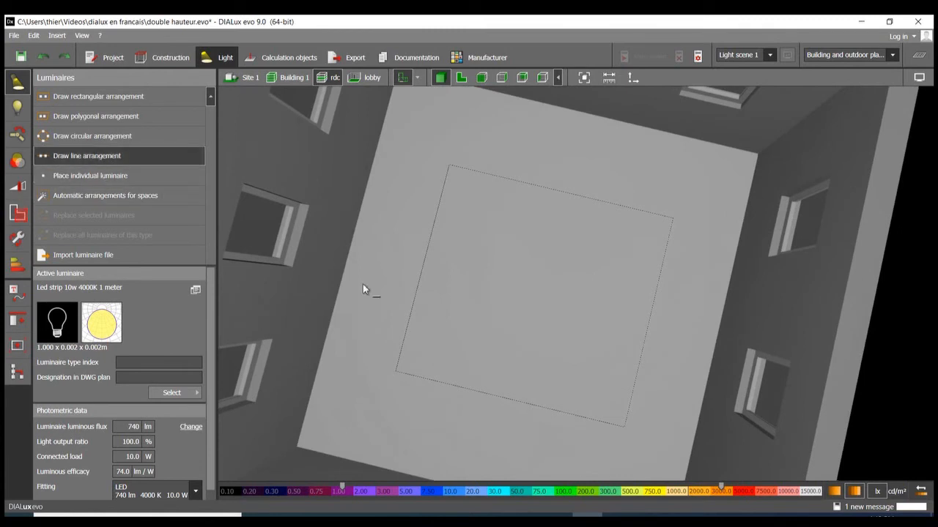
left_click(449, 156)
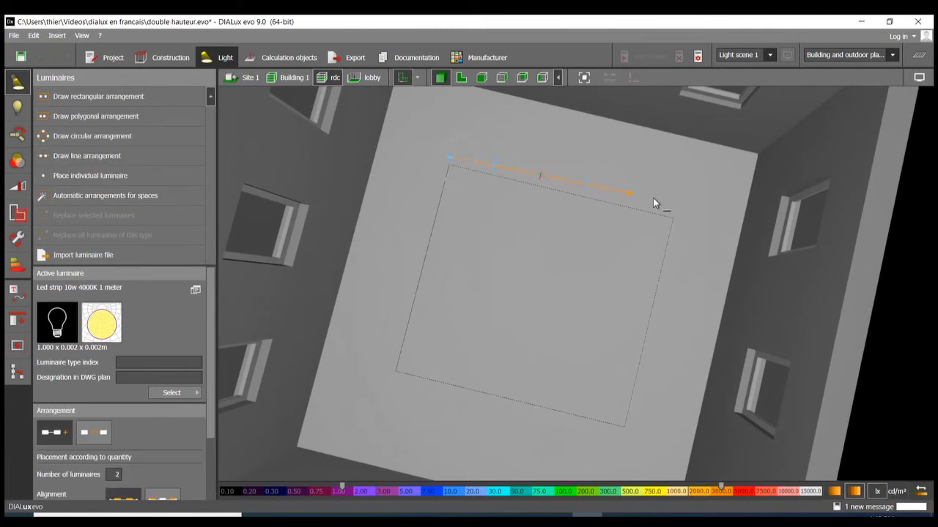
left_click(686, 214)
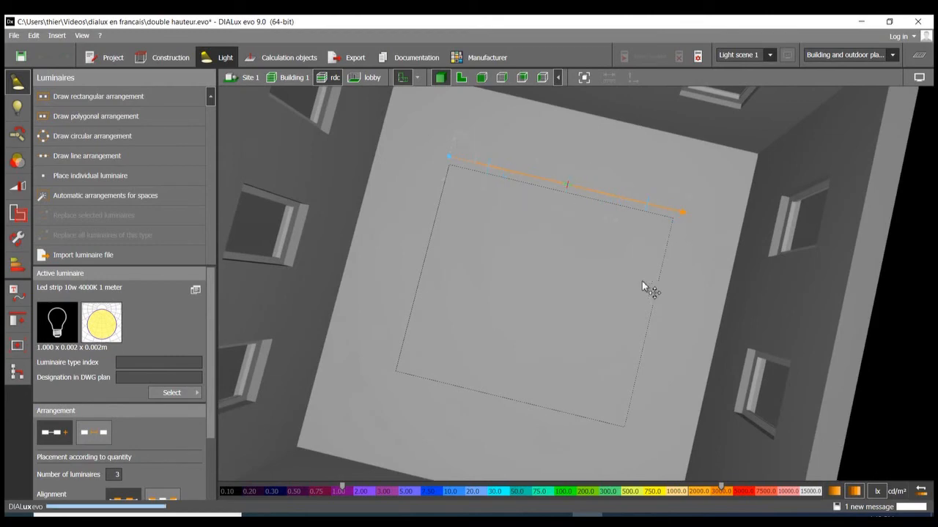
scroll(125, 427, "down", 3)
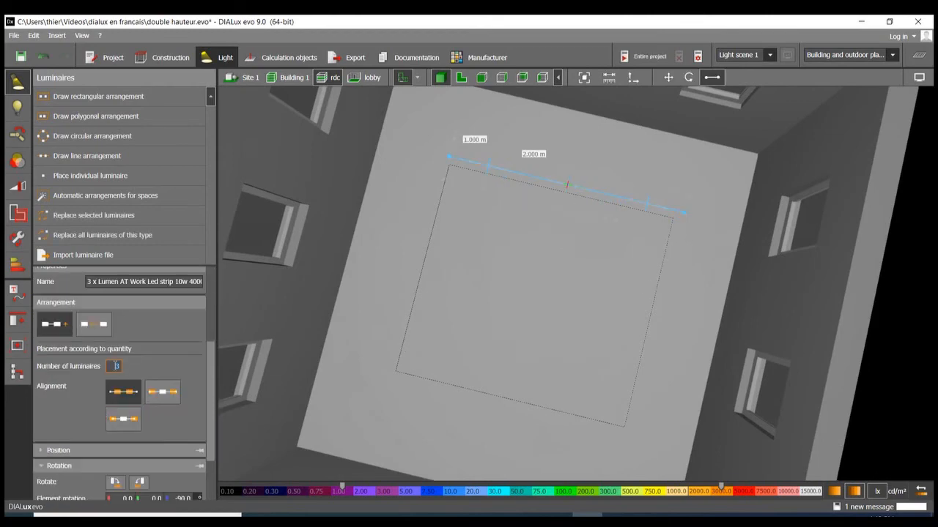
type("6")
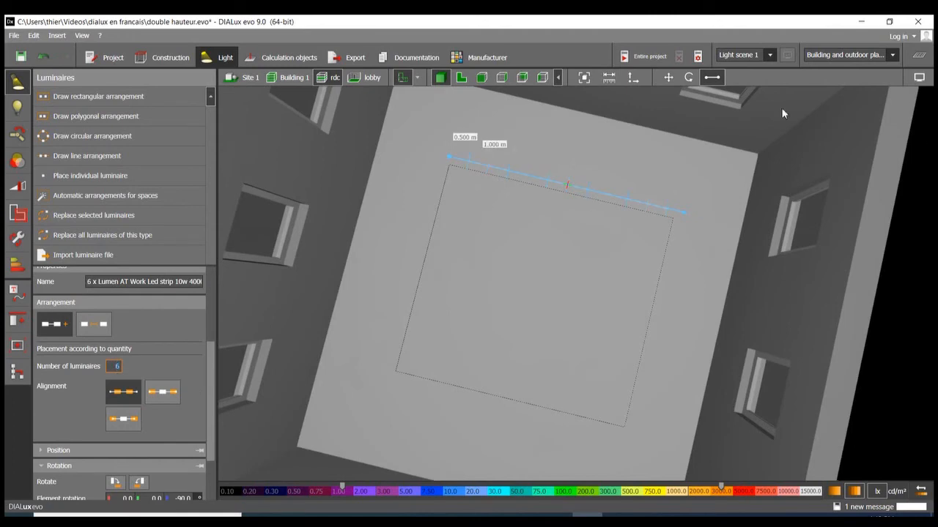
Display the light distribution curves of the luminaires in the 3D view
left_click(924, 80)
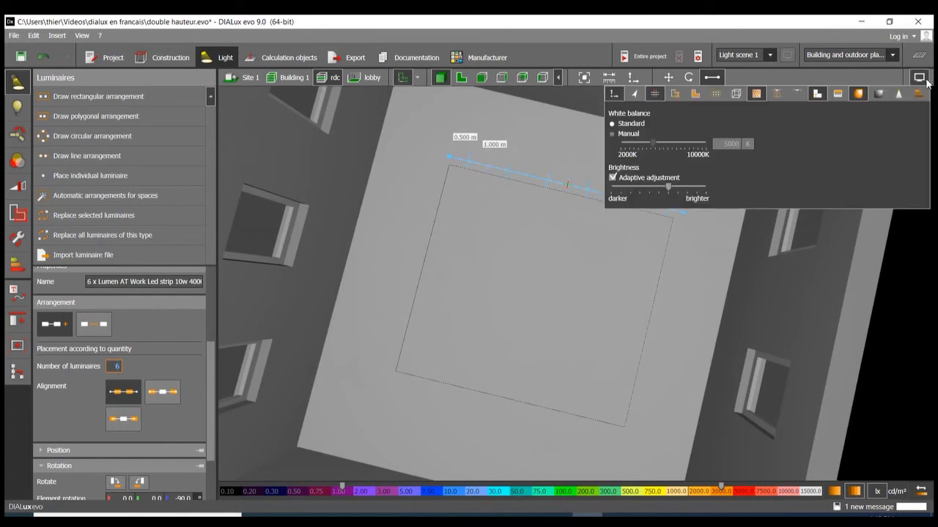
left_click(775, 94)
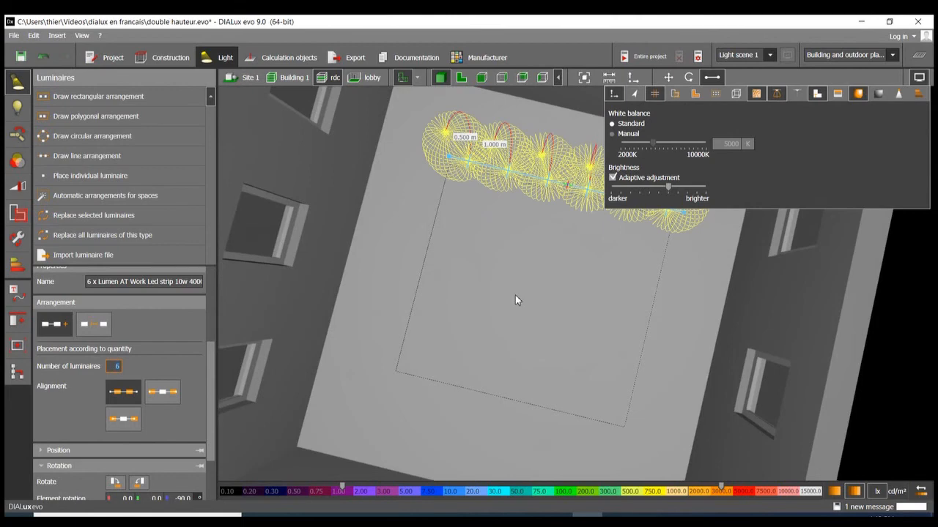
left_click(693, 340)
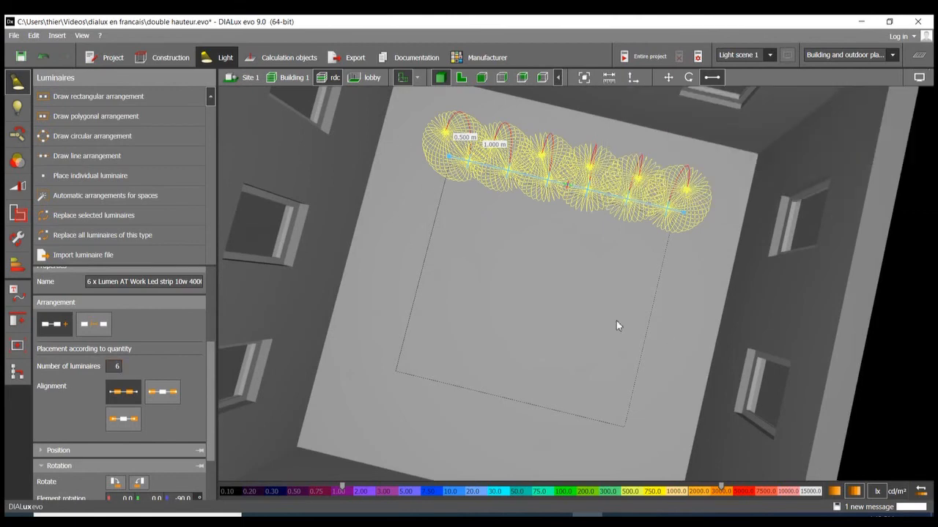
Open the lobby space and turn the LED line to emit upward by entering 180° for its arrangement rotation about the X axis
right_click_drag(422, 227, 694, 427)
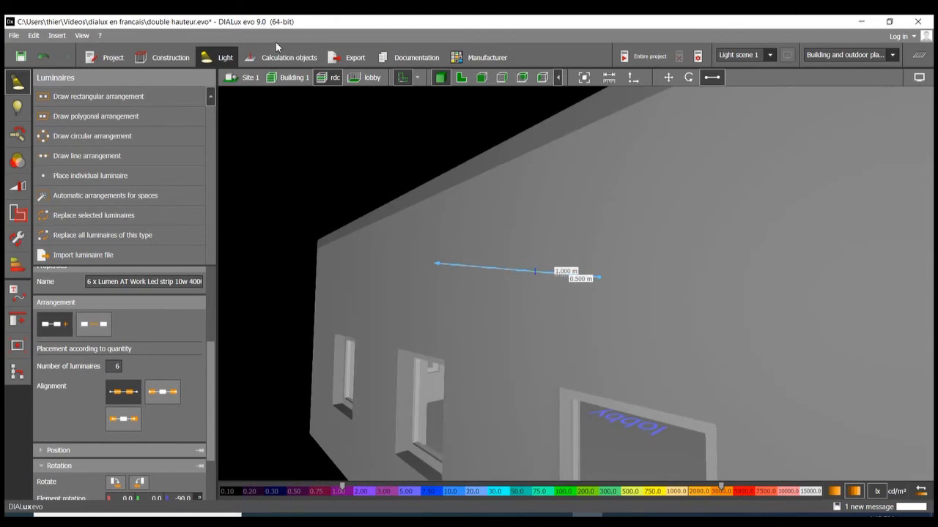
left_click(367, 76)
scroll(622, 335, "up", 5)
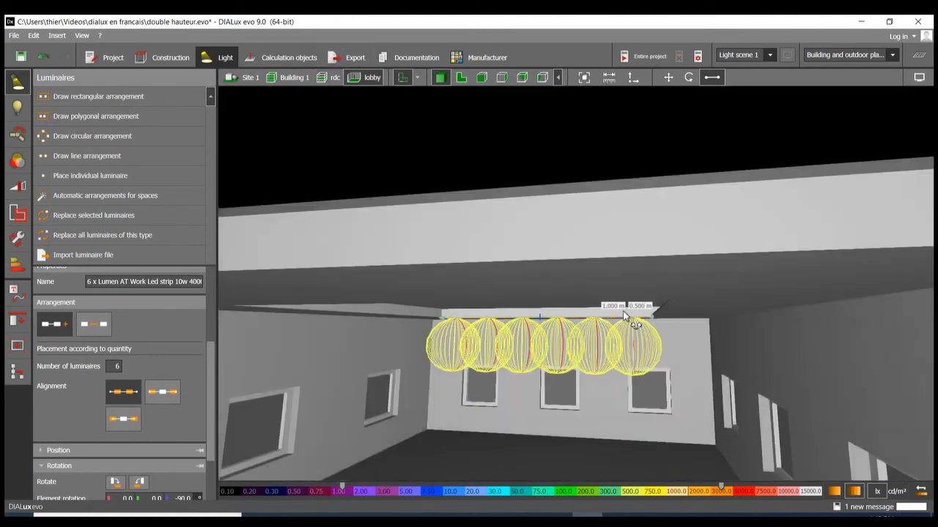
right_click_drag(623, 311, 531, 290)
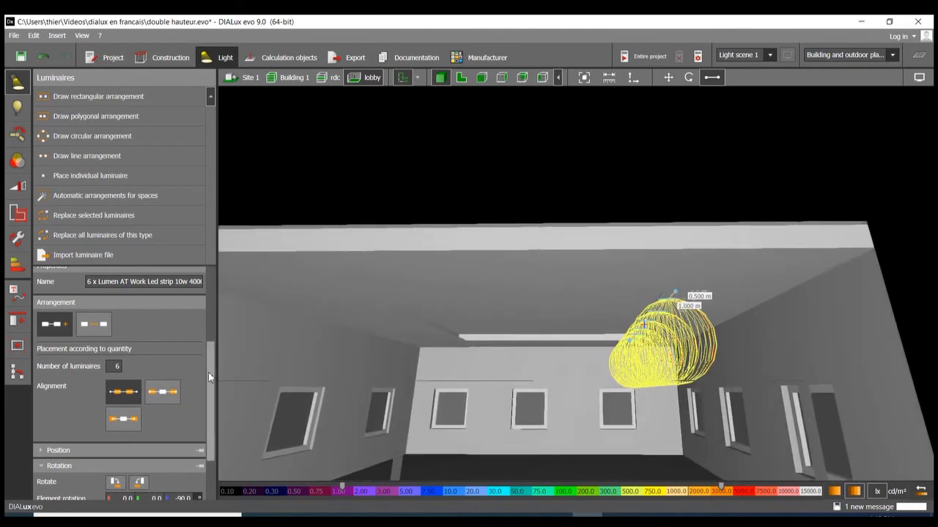
left_click_drag(211, 360, 144, 511)
left_click(125, 439)
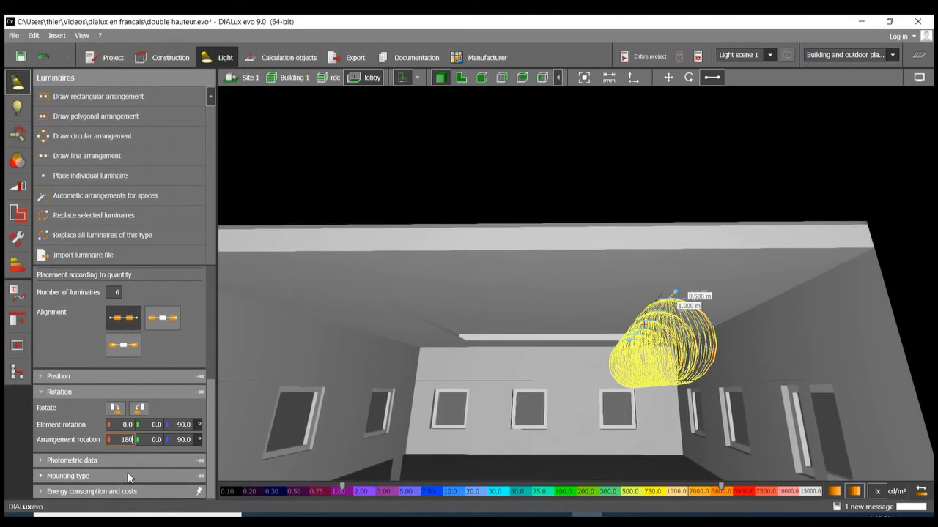
type("180")
key("Return")
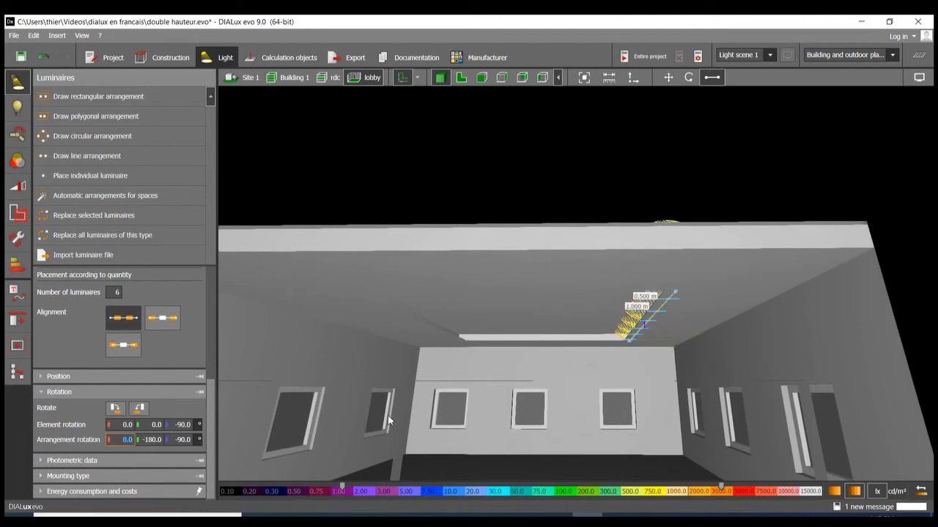
Raise the LED line slightly in the front elevation to sit on the base of the hidden ceiling recess
left_click(481, 77)
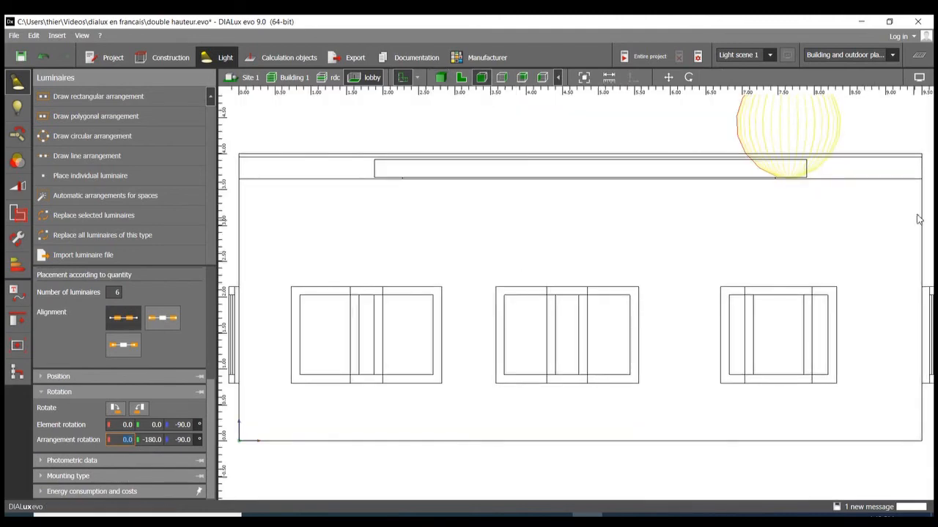
scroll(857, 151, "up", 4)
left_click(667, 76)
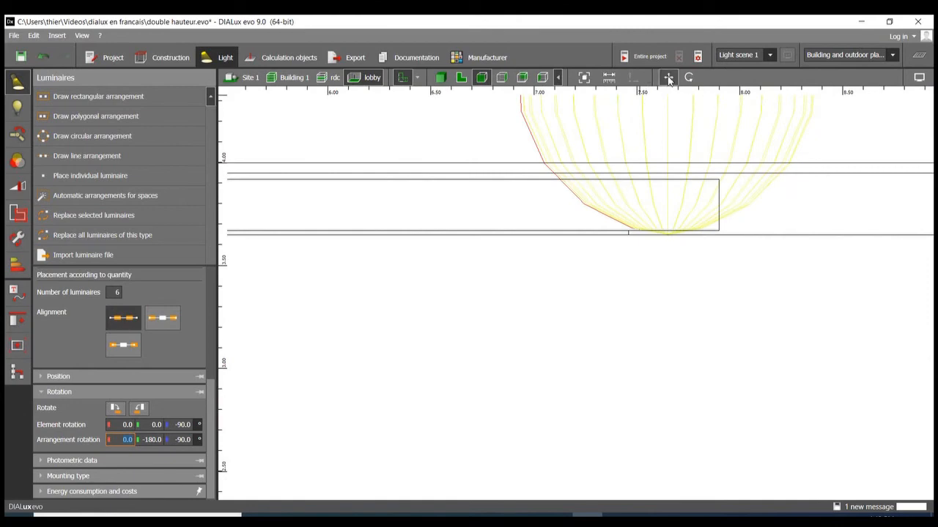
mouse_move(669, 203)
left_mouse_down()
mouse_move(671, 193)
mouse_move(669, 203)
left_mouse_up()
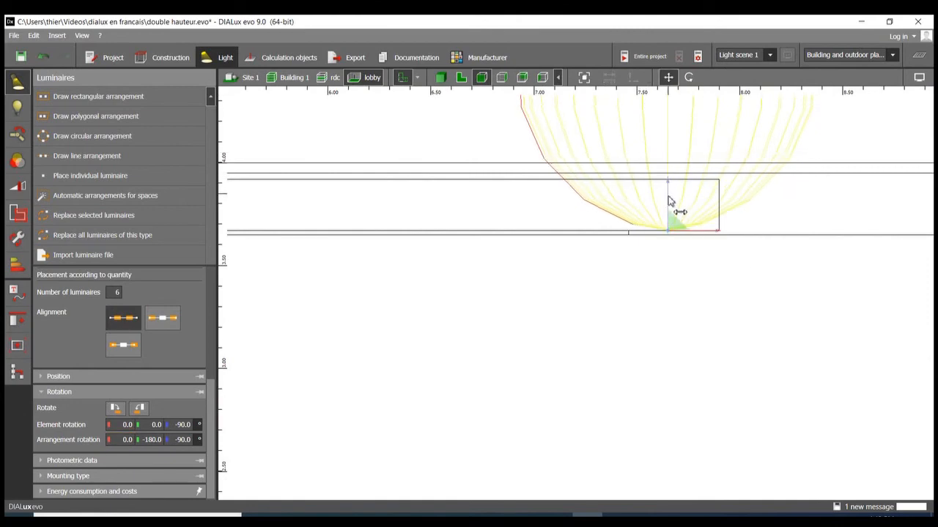
left_click(674, 392)
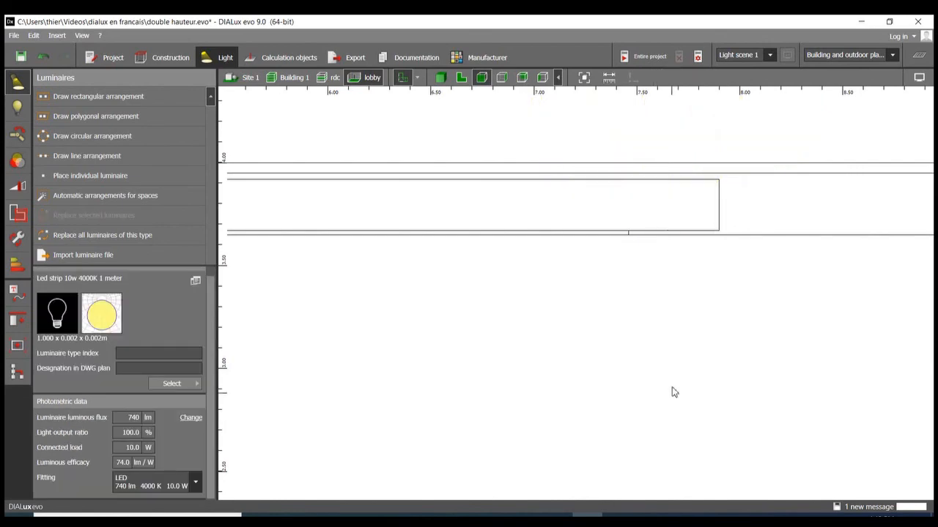
Copy the LED line to the opposite side of the lobby ceiling opening in plan and fine-tune the copy's position in 3D
left_click(462, 77)
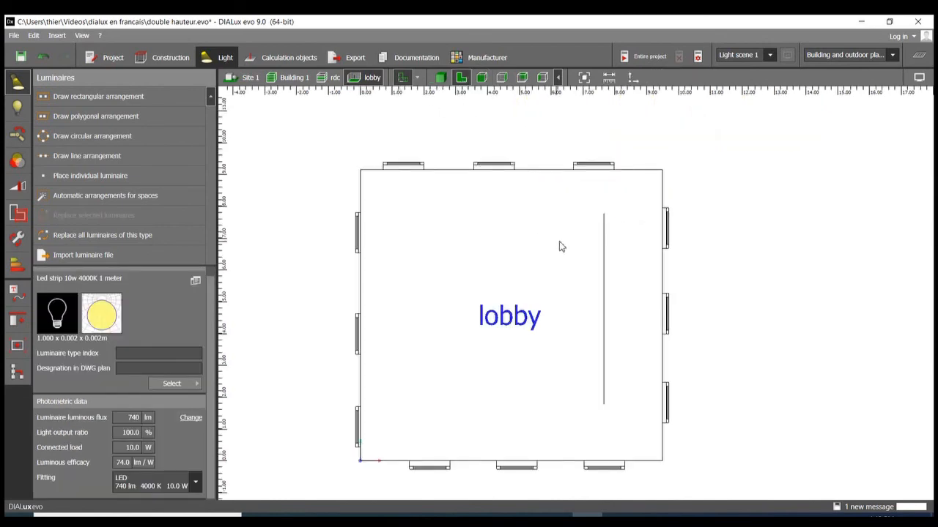
left_click(440, 77)
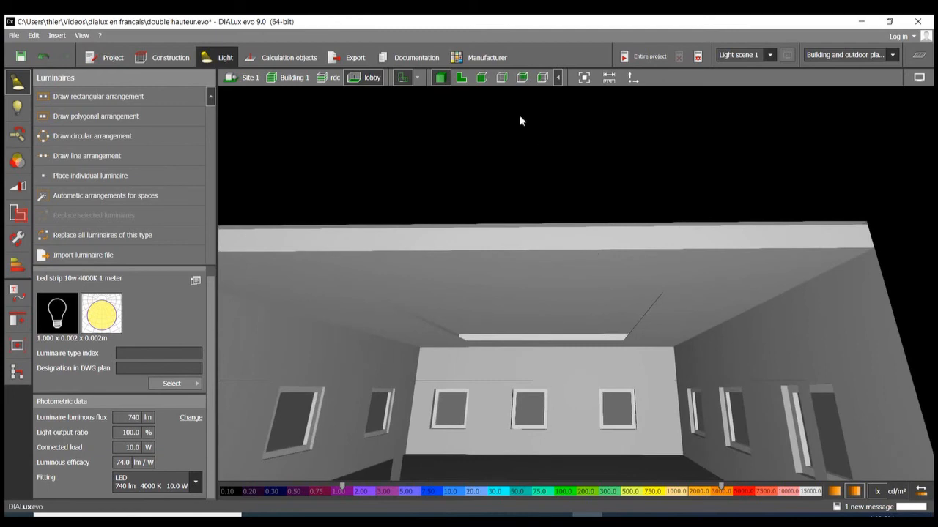
left_click(462, 77)
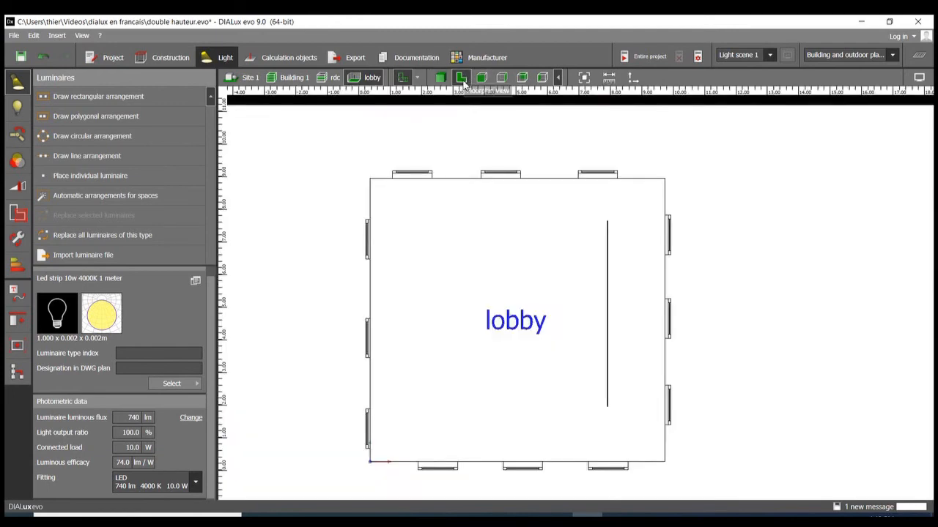
left_click(603, 302)
left_click(603, 302)
key("Left")
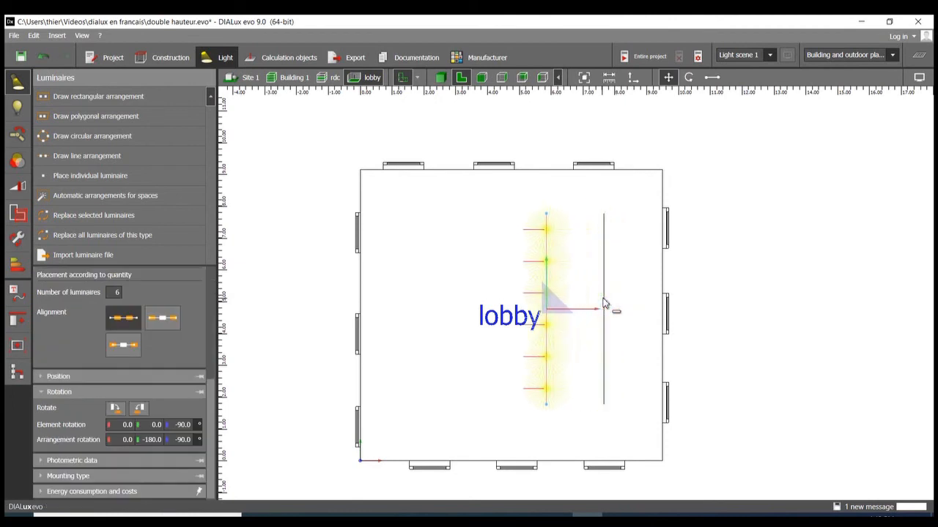
key("Left")
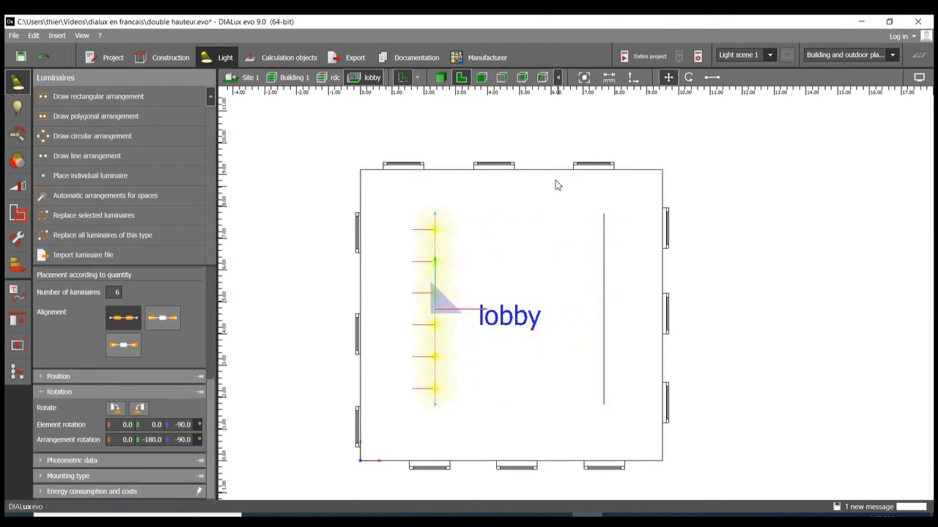
left_click(441, 78)
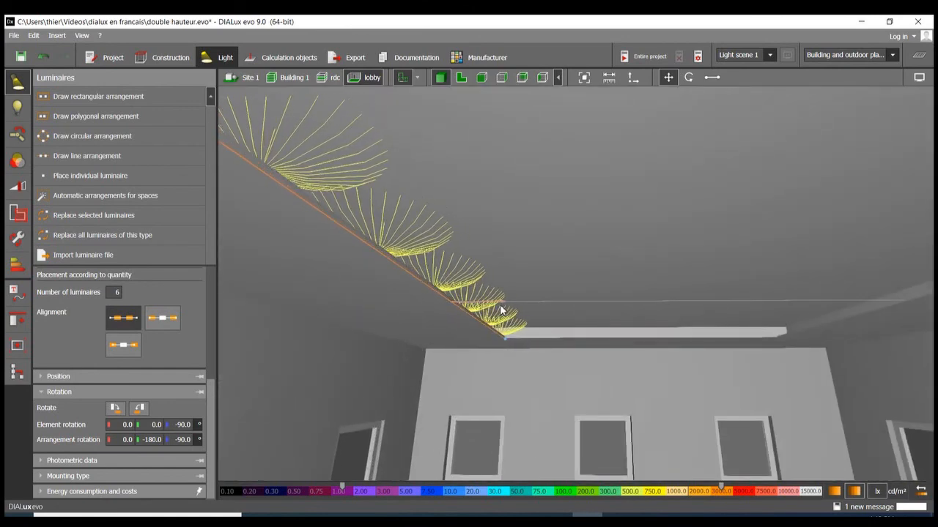
left_click(501, 302)
Paste another copy of the LED line in plan, place it at the ends of the two parallel lines and rotate it 90° across them
left_click(461, 77)
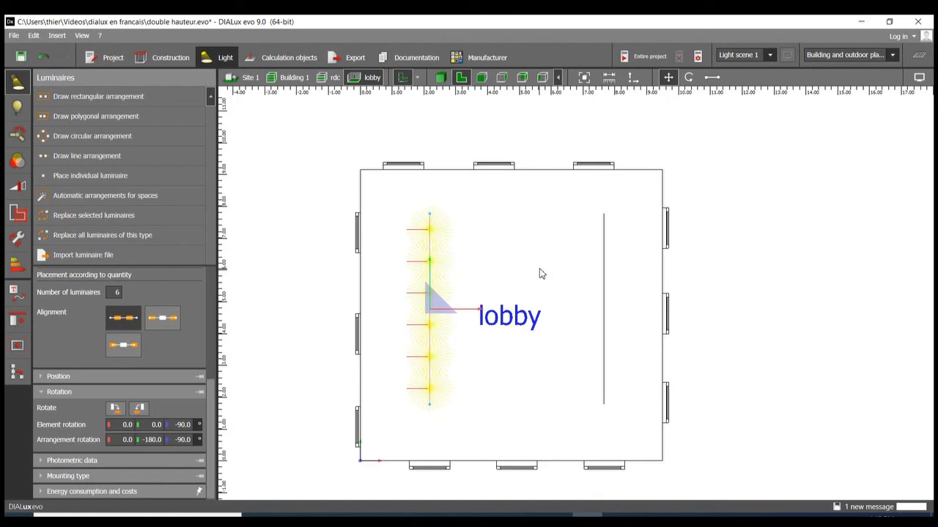
key("ctrl+x")
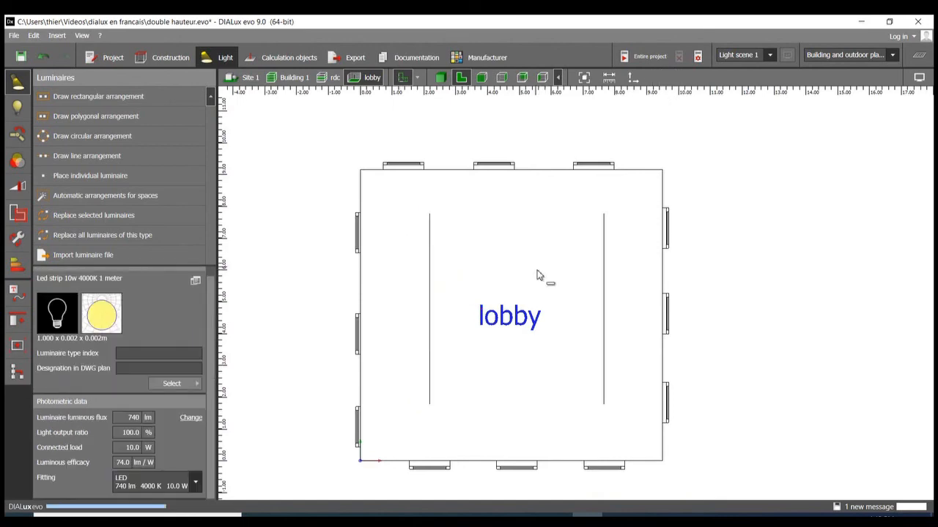
key("ctrl+v")
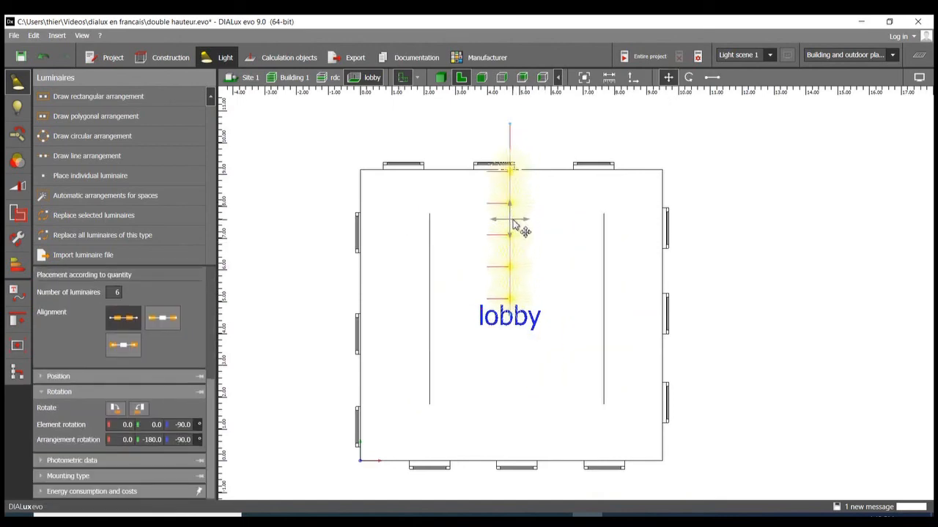
left_click(517, 224)
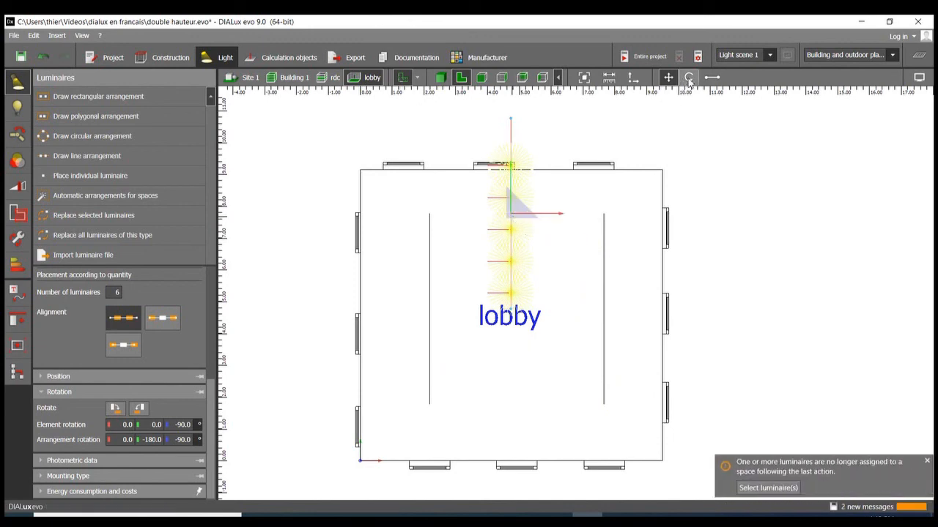
left_click(689, 77)
left_click_drag(521, 161, 580, 222)
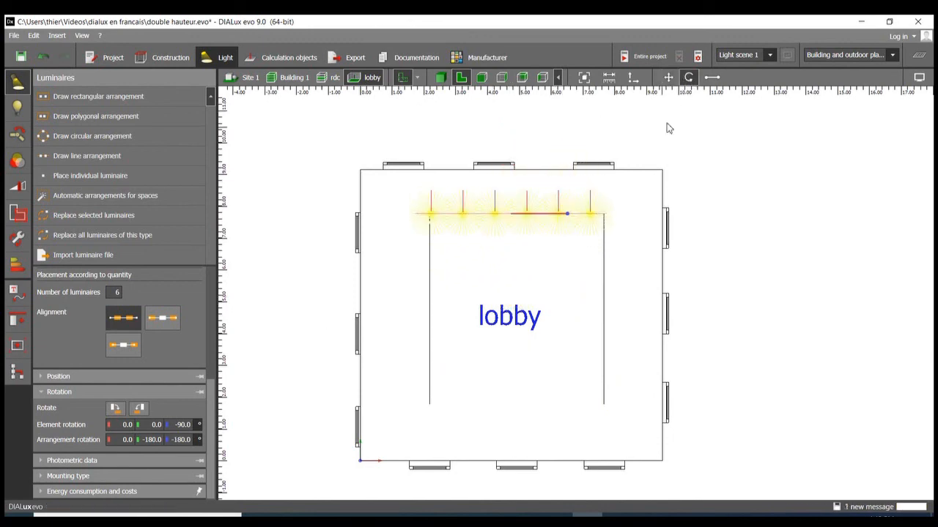
Shorten the crosswise LED line from both ends to about 5 m so it fits between the two parallel lines
left_click(712, 77)
scroll(485, 217, "up", 3)
left_click_drag(342, 208, 375, 210)
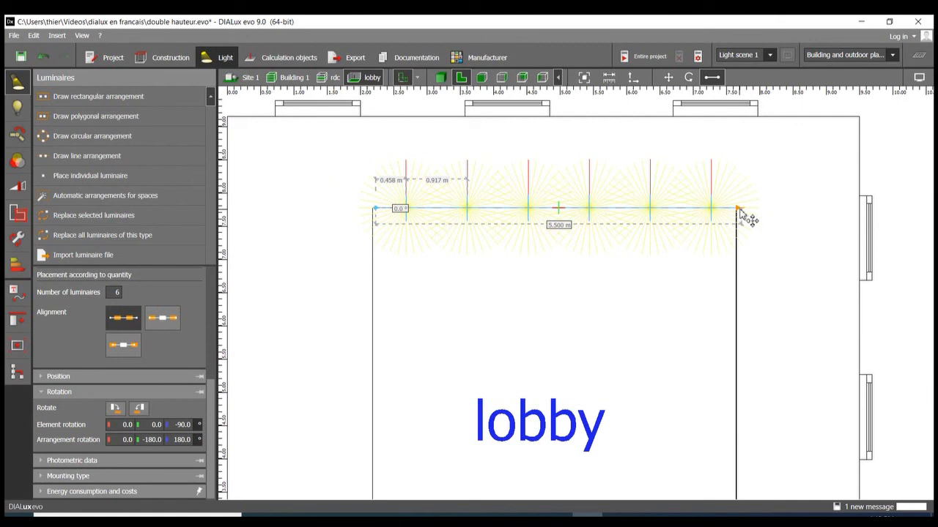
left_click_drag(740, 210, 711, 212)
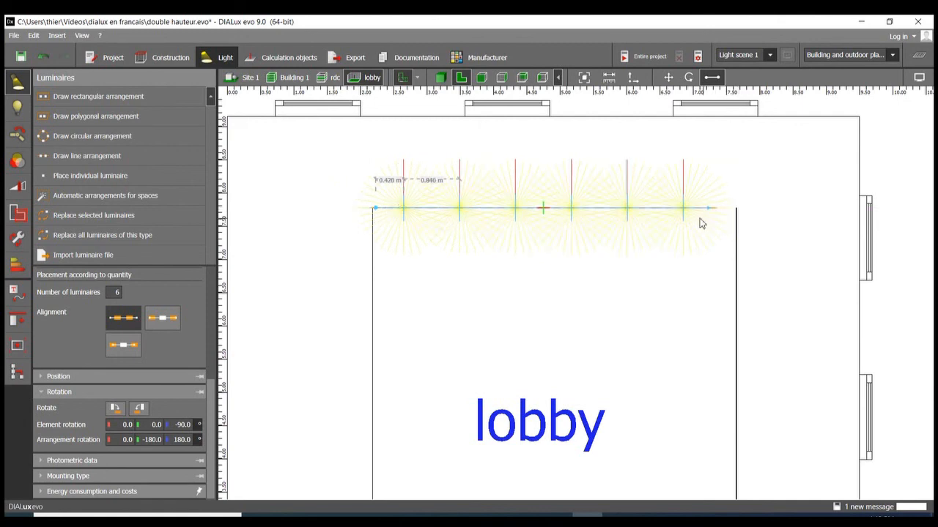
Center the crosswise LED line between the two parallel lines and set its number of luminaires to 5
left_click(667, 77)
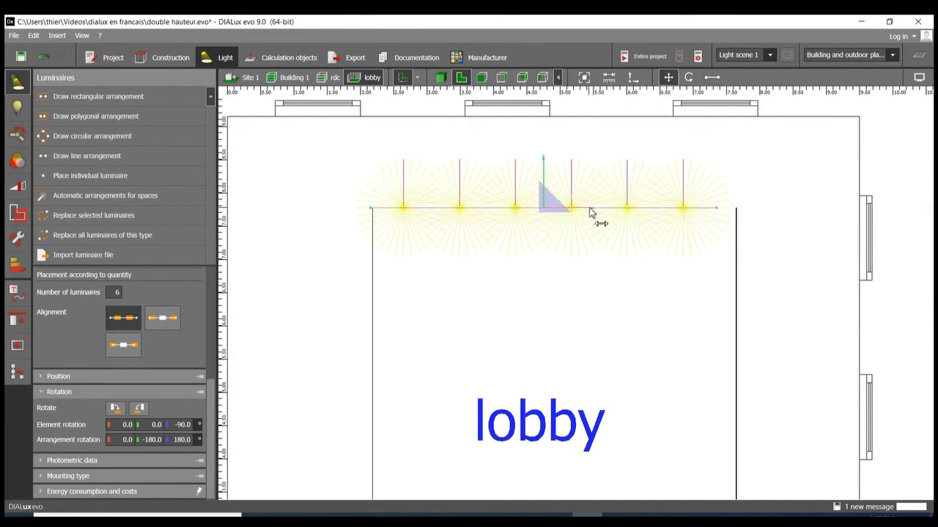
left_click_drag(589, 209, 599, 212)
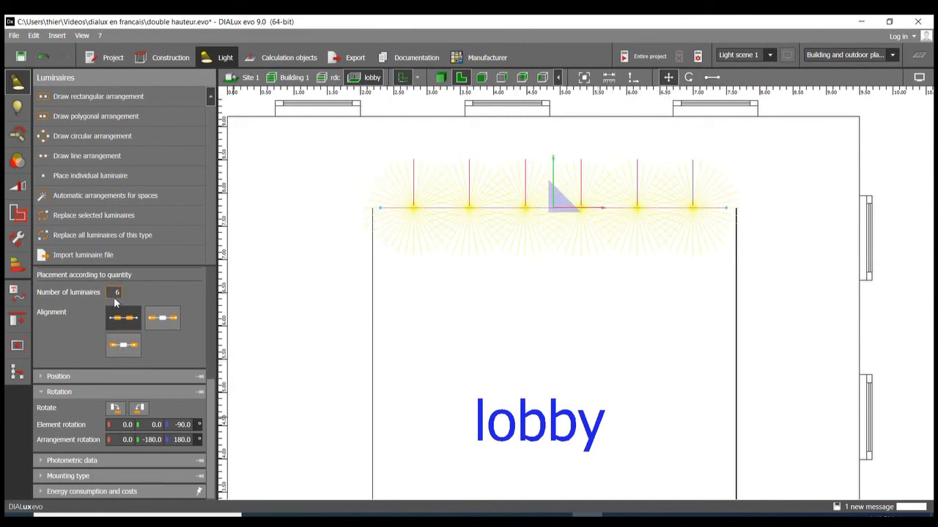
scroll(116, 292, "down", 1)
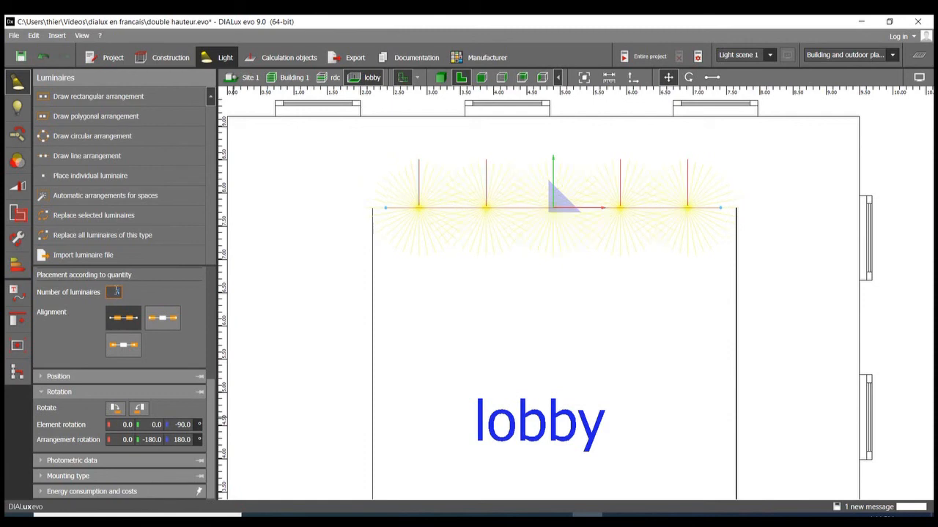
scroll(429, 354, "down", 3)
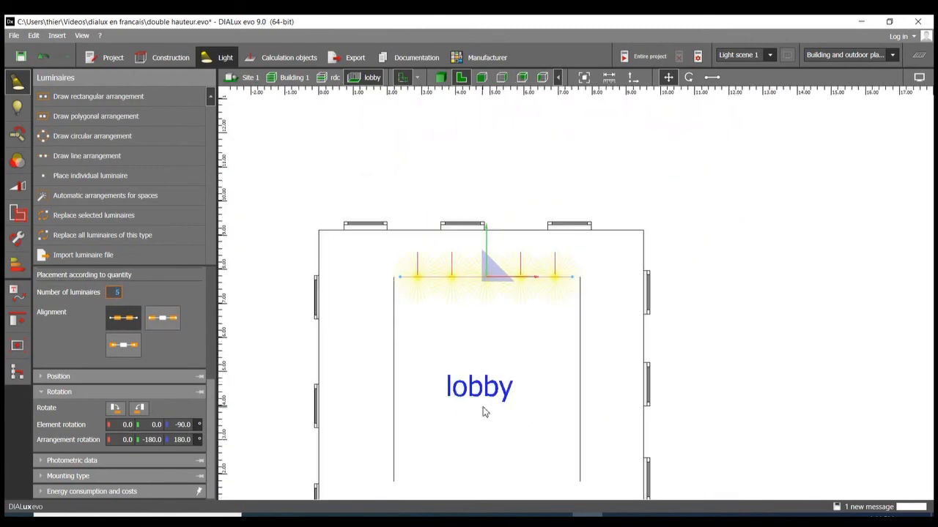
Nudge the crosswise LED line into place in plan and copy it to the opposite ends of the two parallel lines
mouse_move(486, 227)
left_mouse_down()
mouse_move(493, 290)
mouse_move(496, 230)
mouse_move(488, 224)
left_mouse_up()
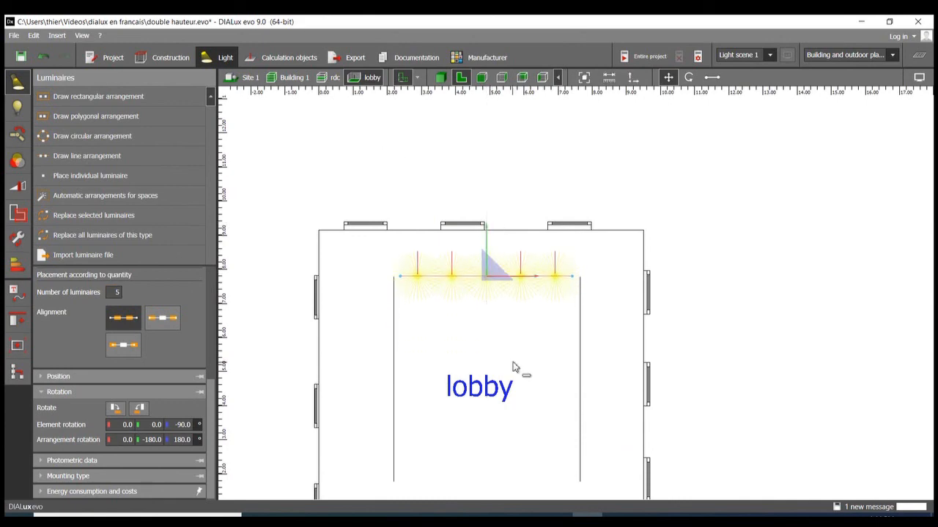
scroll(630, 396, "down", 2)
left_click(607, 377)
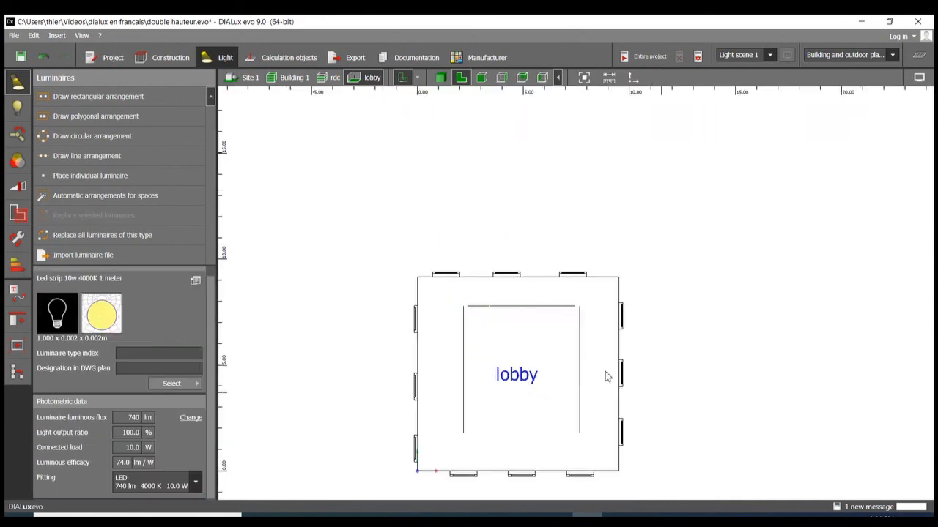
left_click(513, 308)
left_click(512, 307, "ctrl")
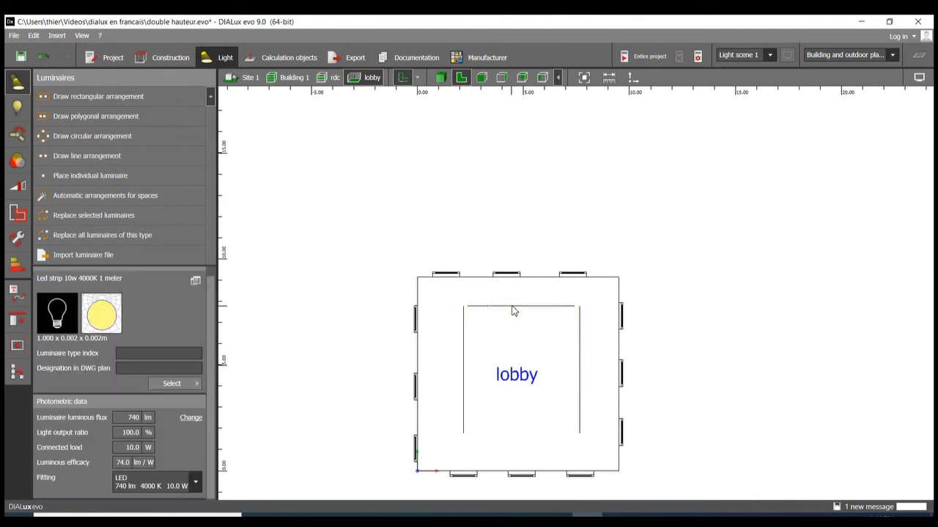
left_click(512, 307, "ctrl")
left_click_drag(521, 254, 519, 386, "ctrl")
Check the LED lines around the ceiling recess in the 3D view and start the lighting calculation for the entire project
left_click(439, 77)
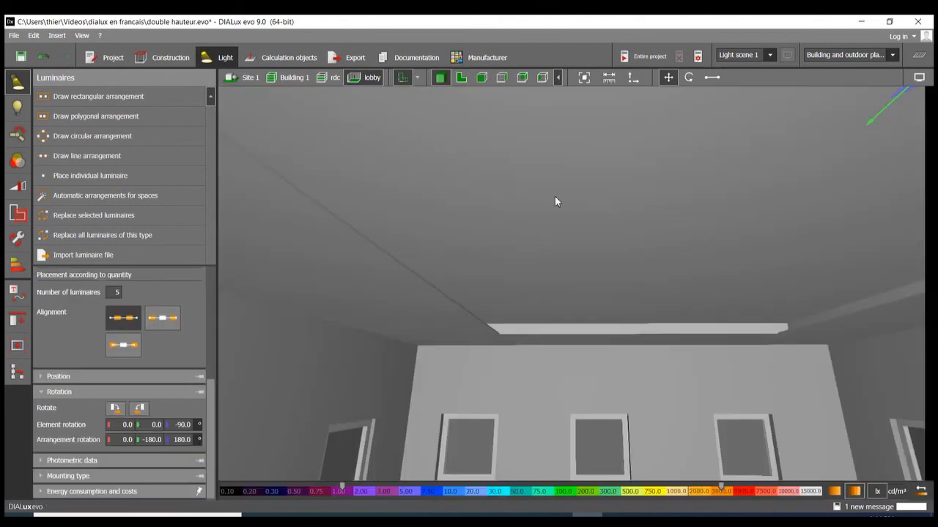
double_click(557, 199)
right_click_drag(557, 200, 812, 239)
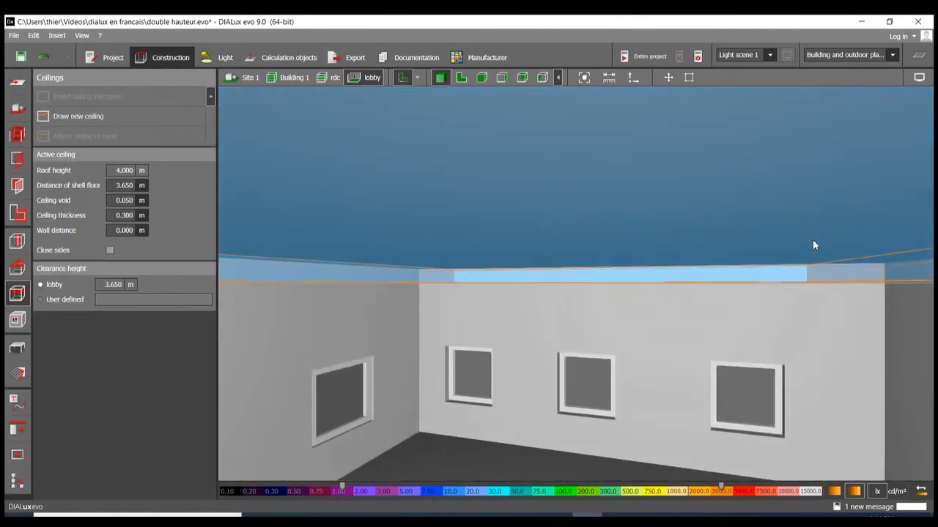
left_click(831, 279)
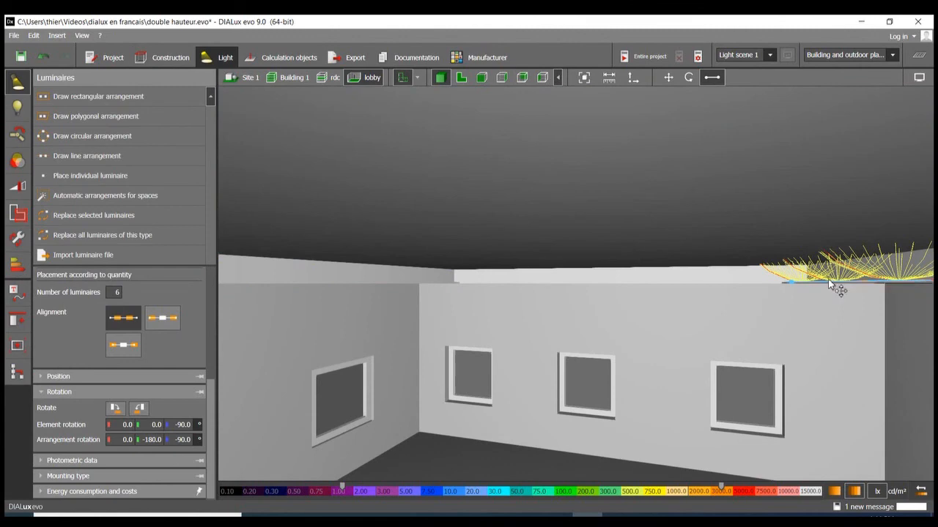
scroll(647, 272, "down", 5)
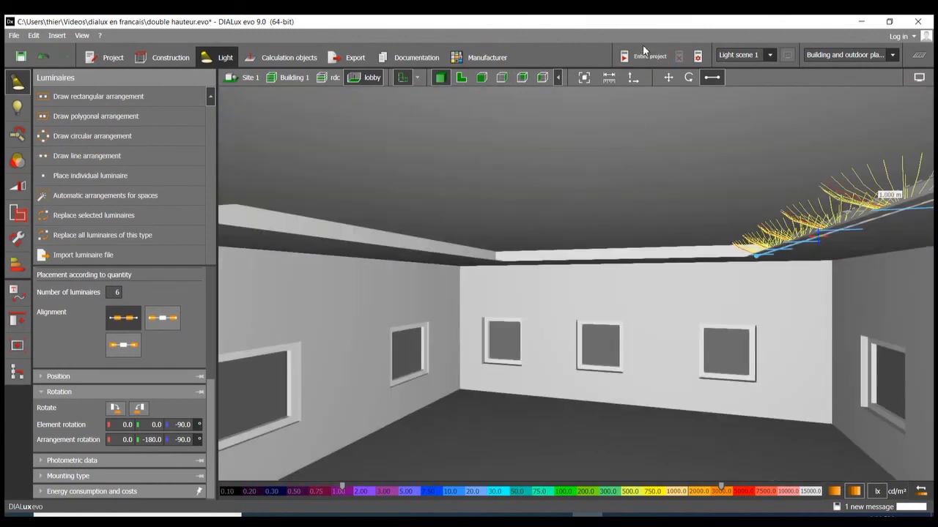
left_click(649, 56)
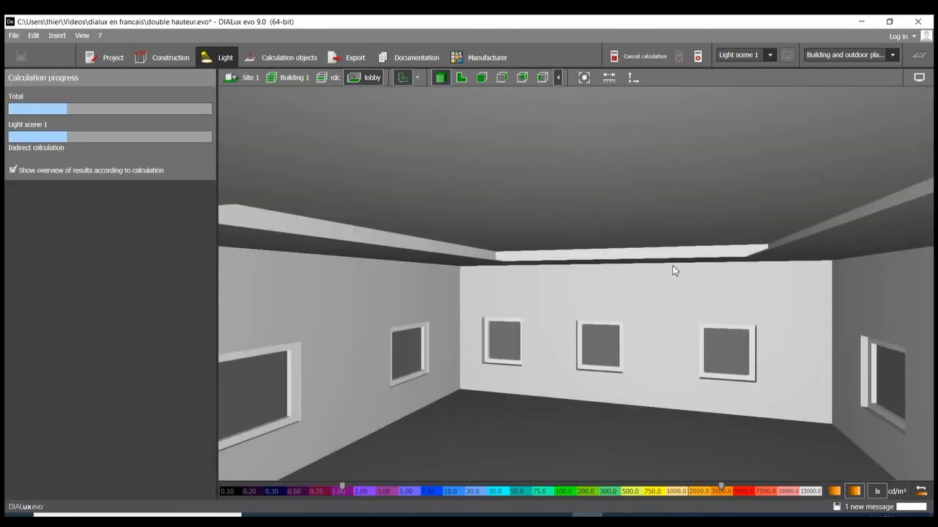
Switch off the false colour display and inspect the illuminated ceiling recess from inside and outside the lobby in 3D
scroll(548, 186, "down", 5)
right_click_drag(520, 241, 495, 249)
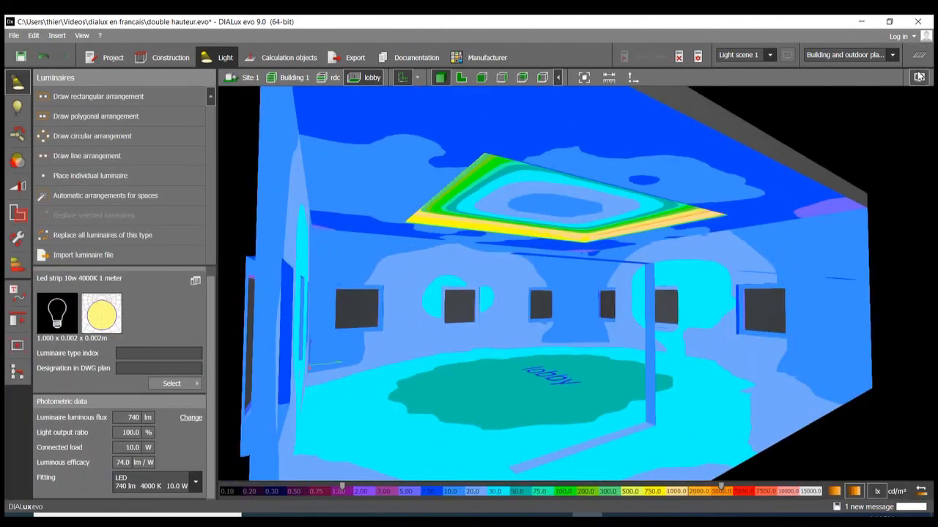
left_click(919, 76)
left_click(859, 95)
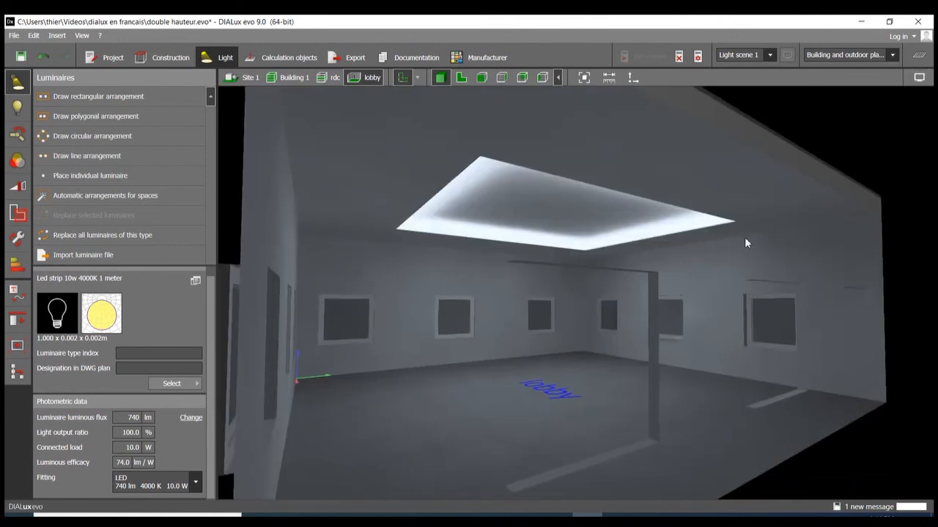
right_click_drag(744, 237, 462, 336)
scroll(519, 311, "up", 6)
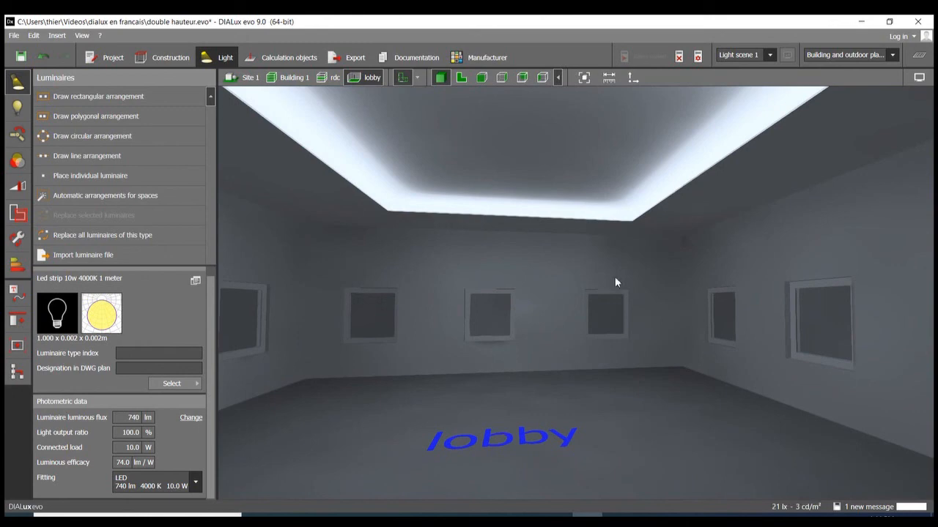
scroll(617, 280, "down", 5)
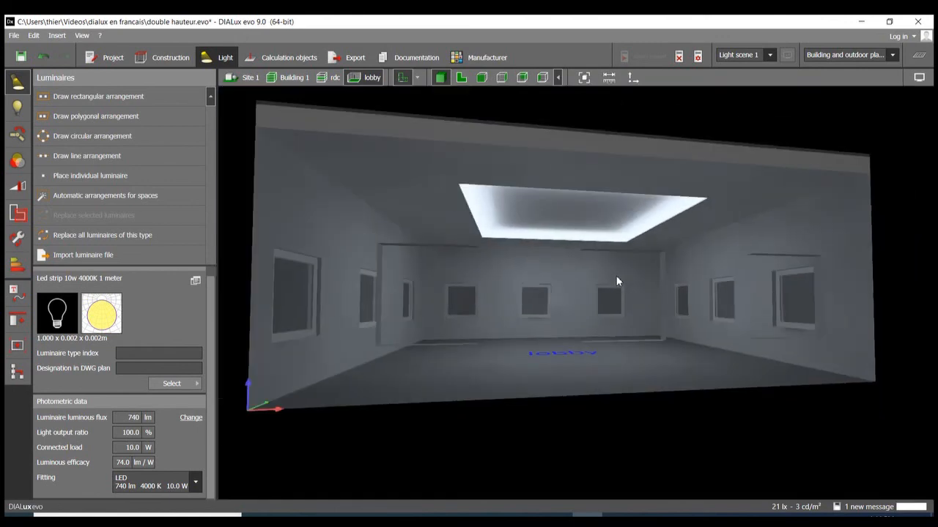